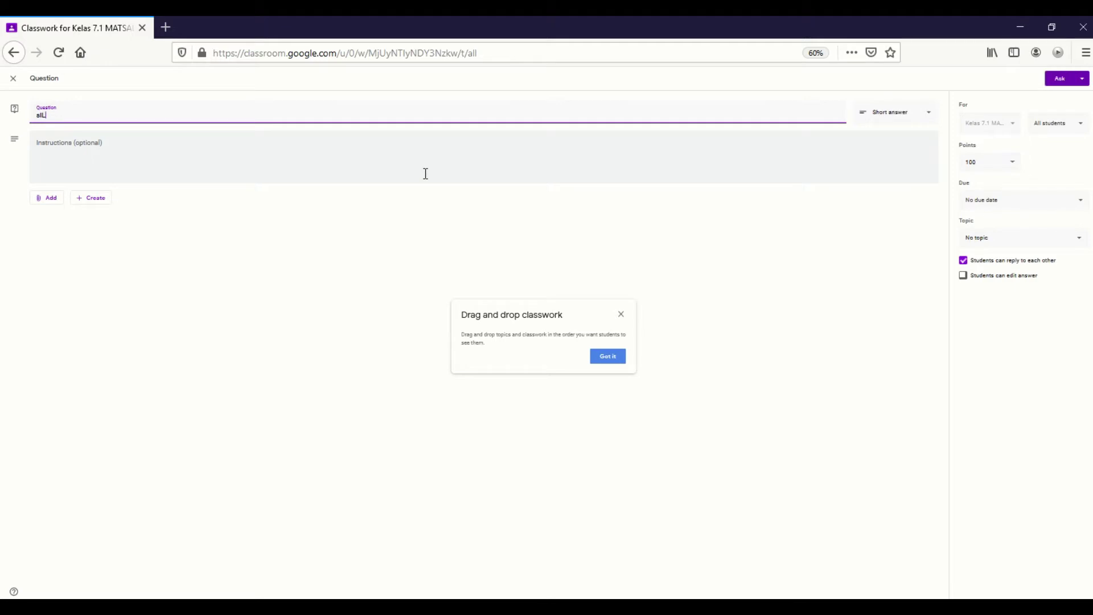
Write the sentence asking class 7 to take attendance after reading 'materi daring bahasa indonesia ke-1', then cut it from the question.
key(BackSpace)
text(Silahkan lakukan absensi terlebih dahu)
key(ctrl+shift+Left)
key(ctrl+shift+Left)
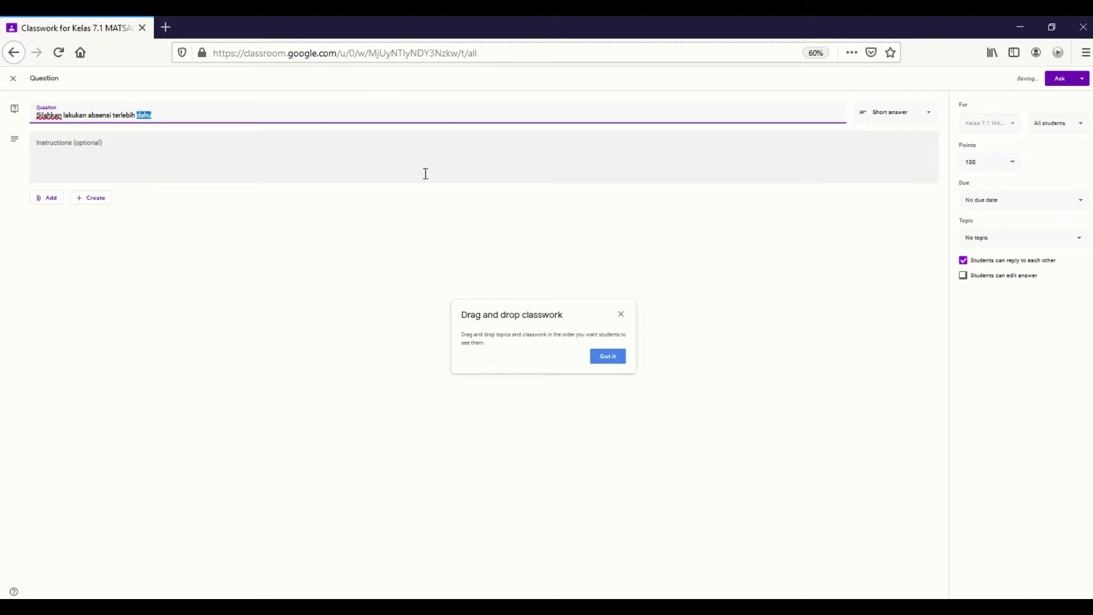
text(setelah)
text( mem)
key(BackSpace)
text(ndownload atau)
key(BackSpace)
key(BackSpace)
key(BackSpace)
key(BackSpace)
text(dan/atau membaca)
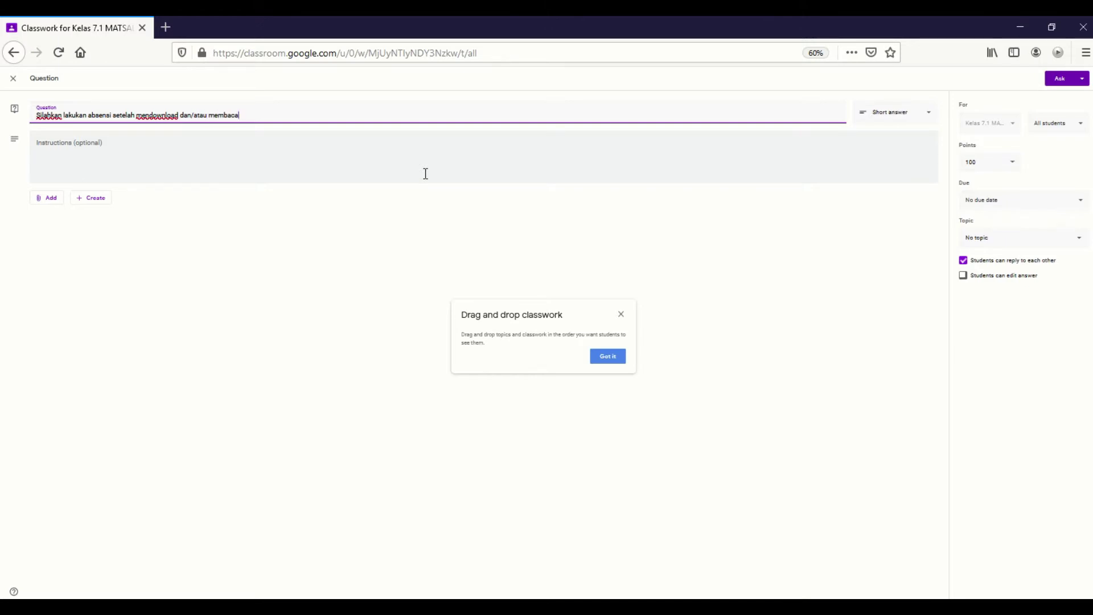
text( materi daring bahasa indonesia ke-1 untuk kelas)
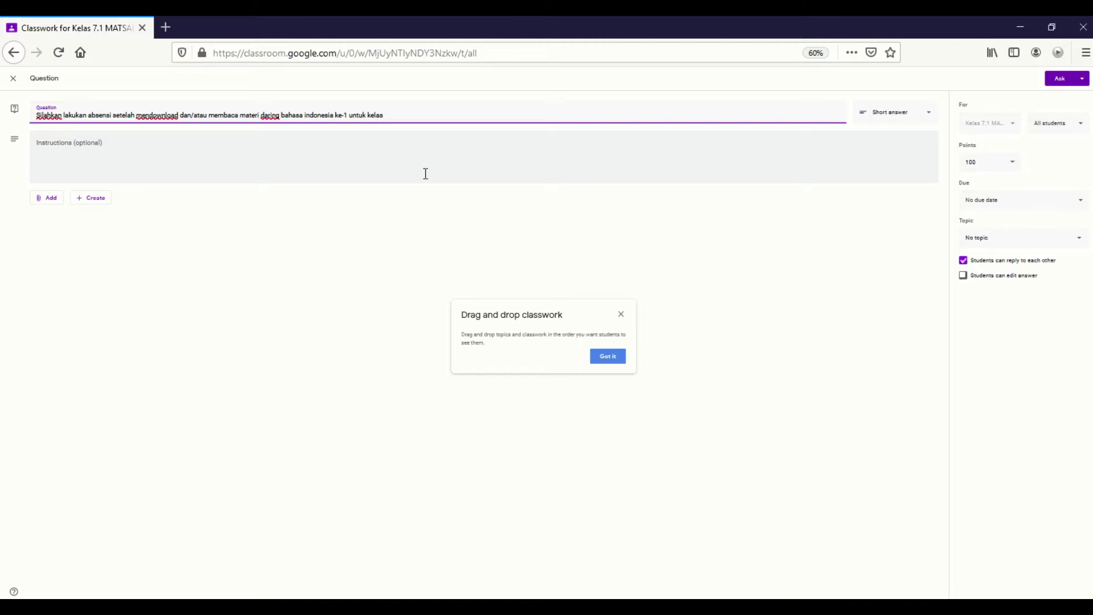
key(ctrl+a)
key(ctrl+c)
key(BackSpace)
Paste the attendance sentence into Instructions and title the question 'ABSENSI B.INDO KE-1'.
click(82, 169)
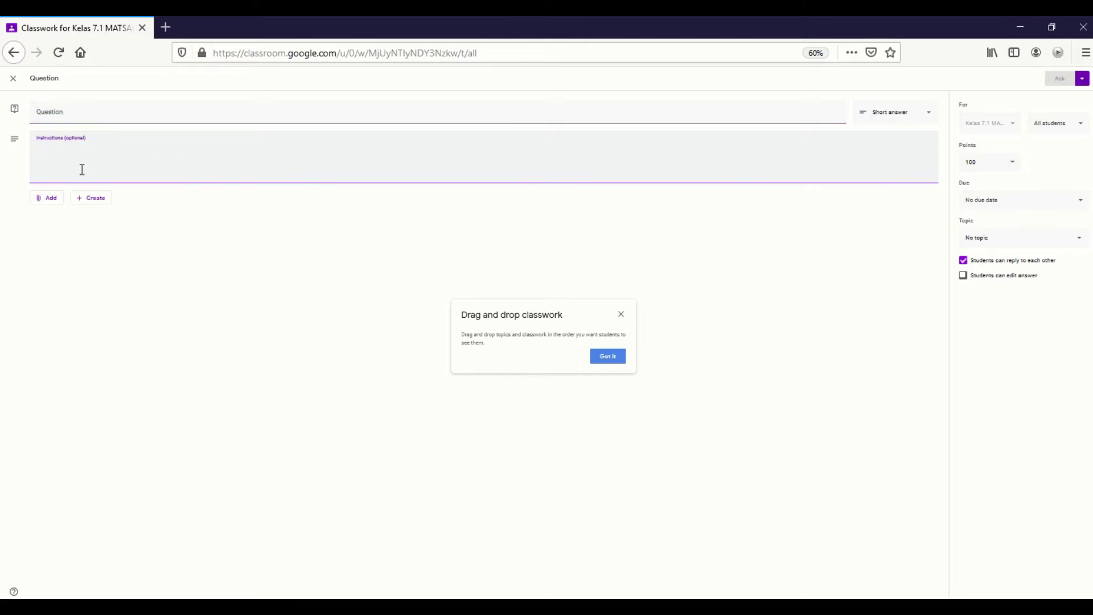
key(ctrl+v)
click(88, 113)
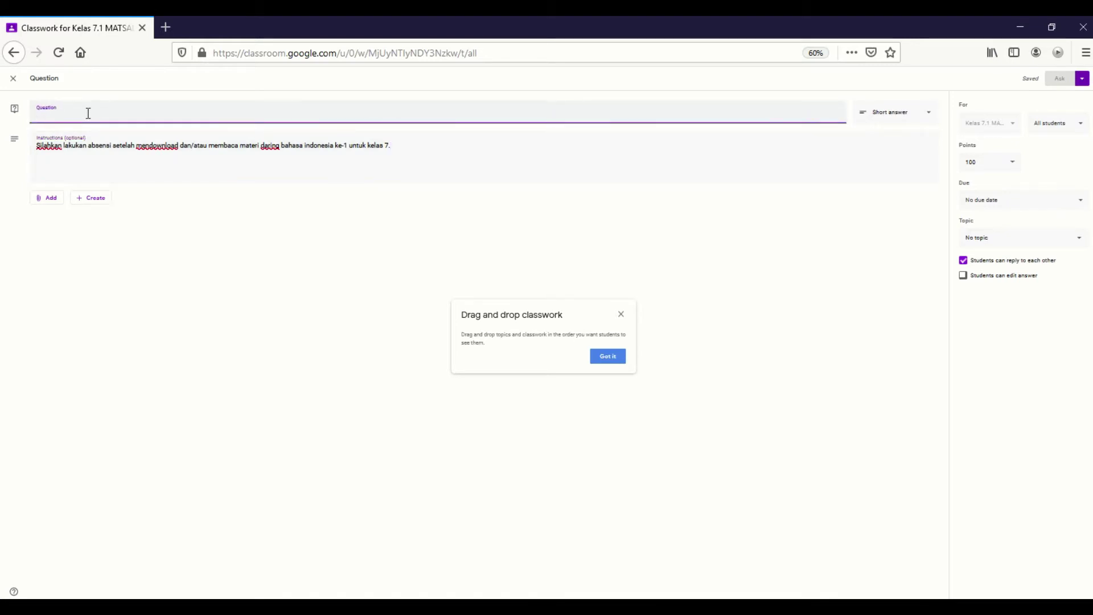
text(ABSENSI )
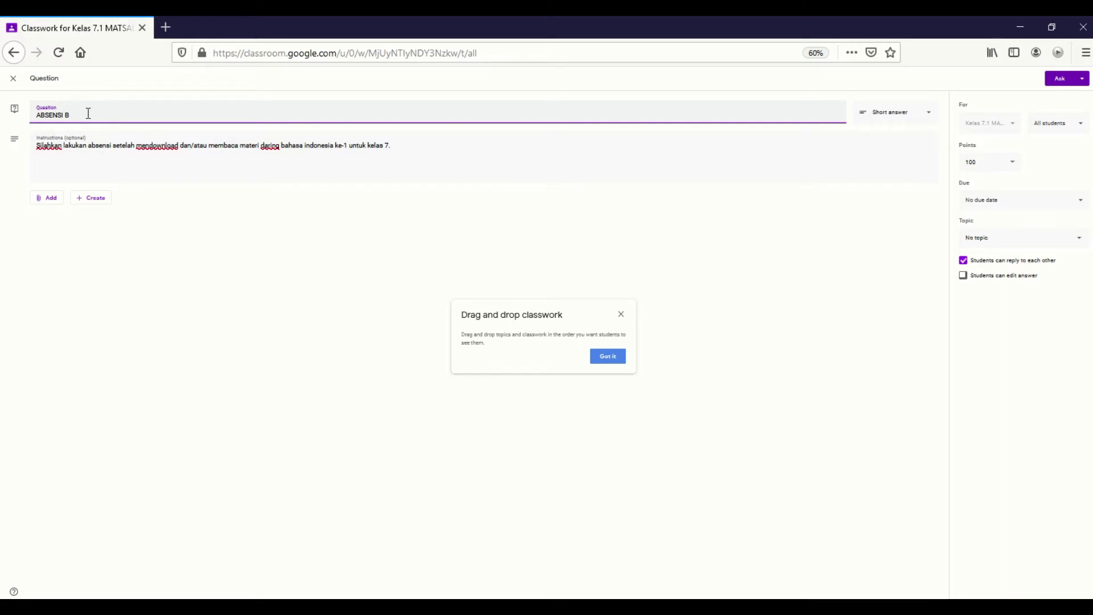
text(B.INDO KE-1)
Switch to Multiple choice with options 'Hadir dan telah membaca' and 'Izin dan nanti chat pak guru alasannya di'.
click(926, 112)
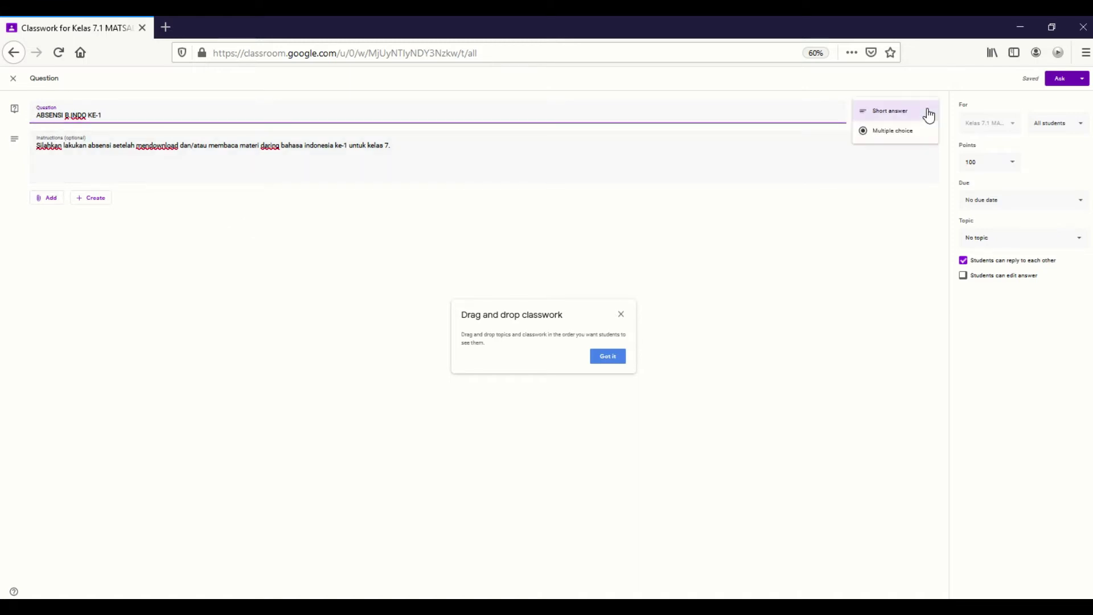
click(893, 131)
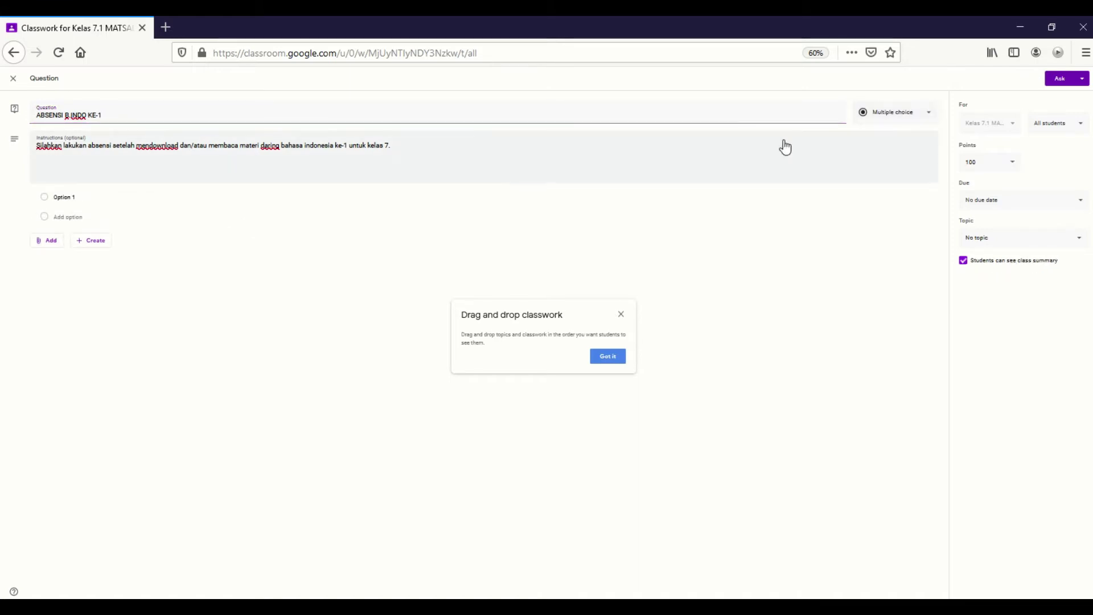
click(75, 199)
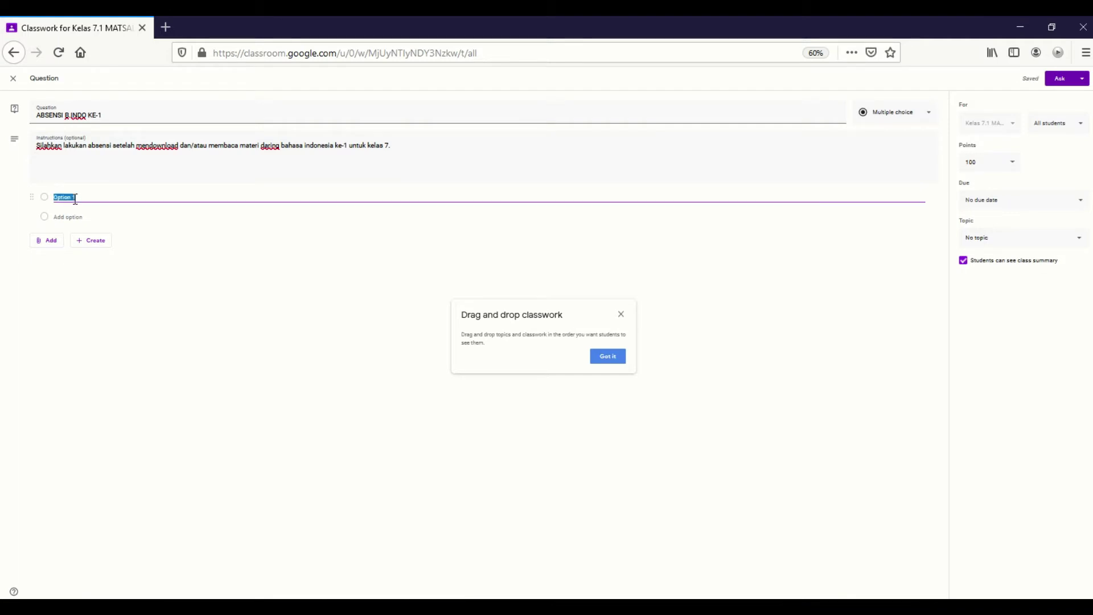
text(Hadir dan telah membaca)
click(79, 217)
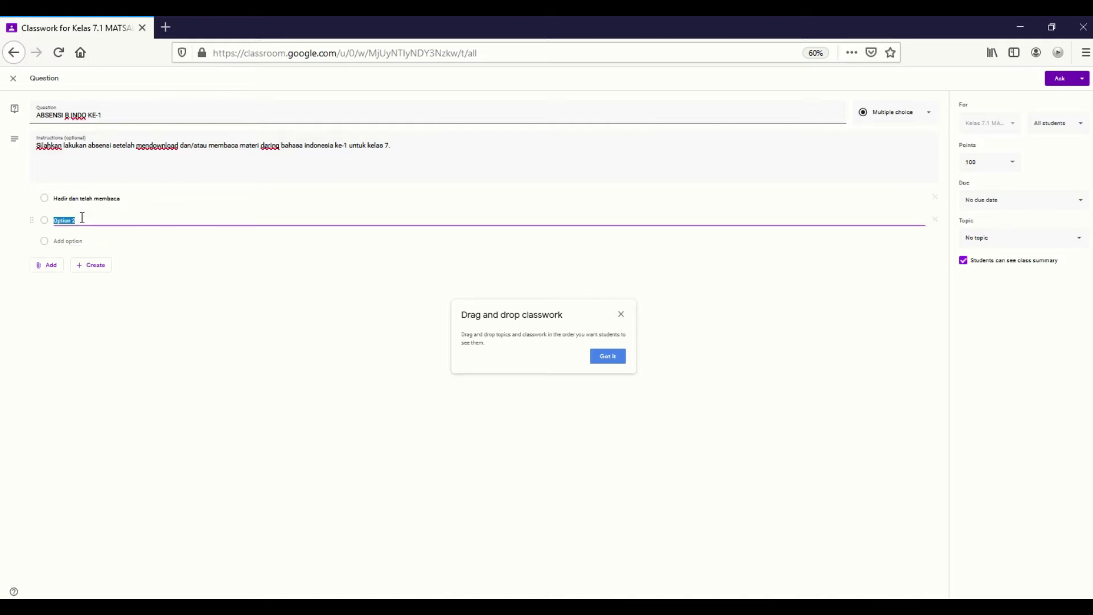
text(Izin)
text(dan nanti chat pak guru alasannya d)
key(ctrl+plus)
key(ctrl+plus)
key(ctrl+plus)
text(i)
key(ctrl+plus)
key(ctrl+plus)
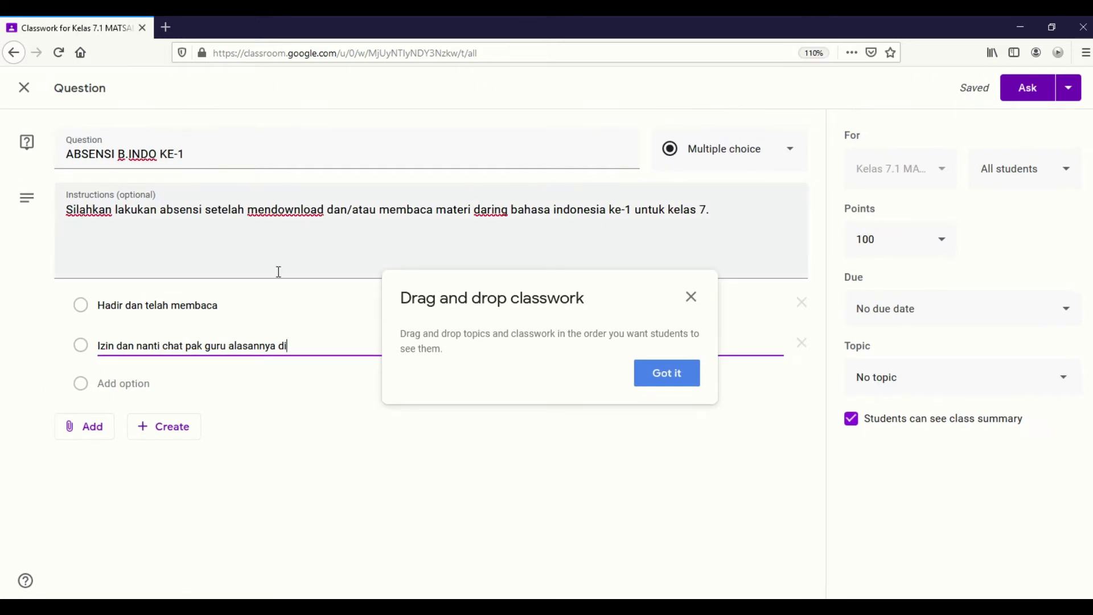
Reset browser zoom to 100%, add 'https' after the second option, and dismiss the drag-and-drop tip.
click(1086, 53)
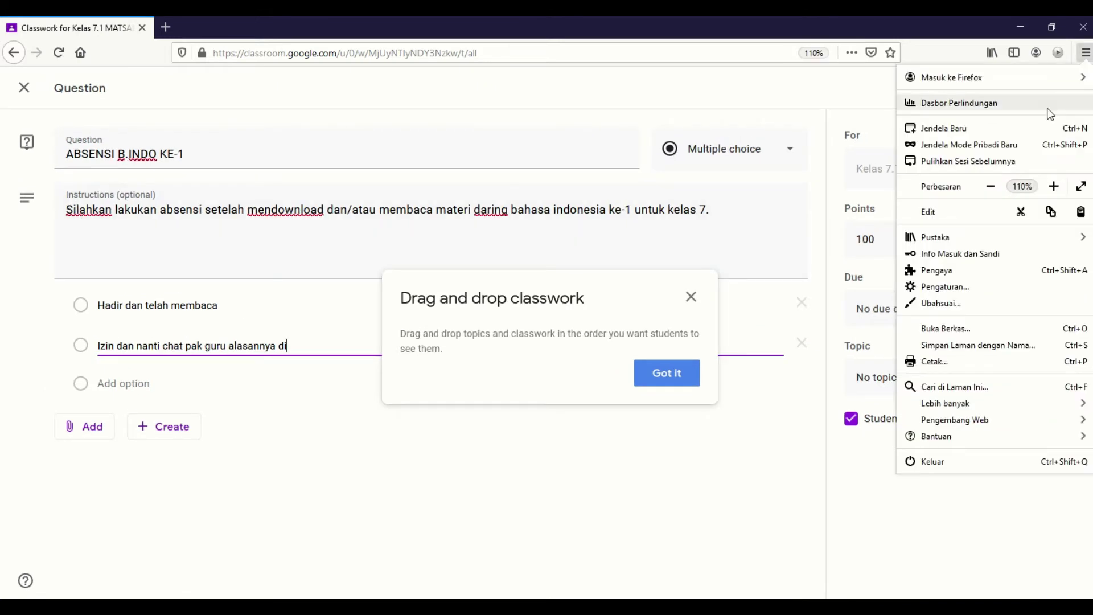
click(991, 184)
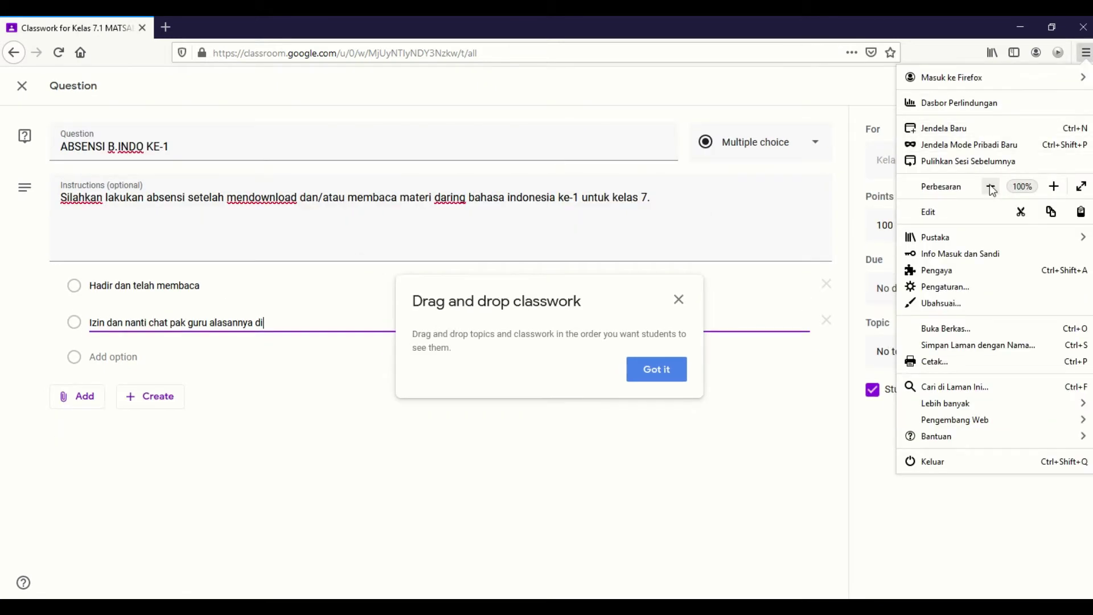
click(300, 323)
text(https)
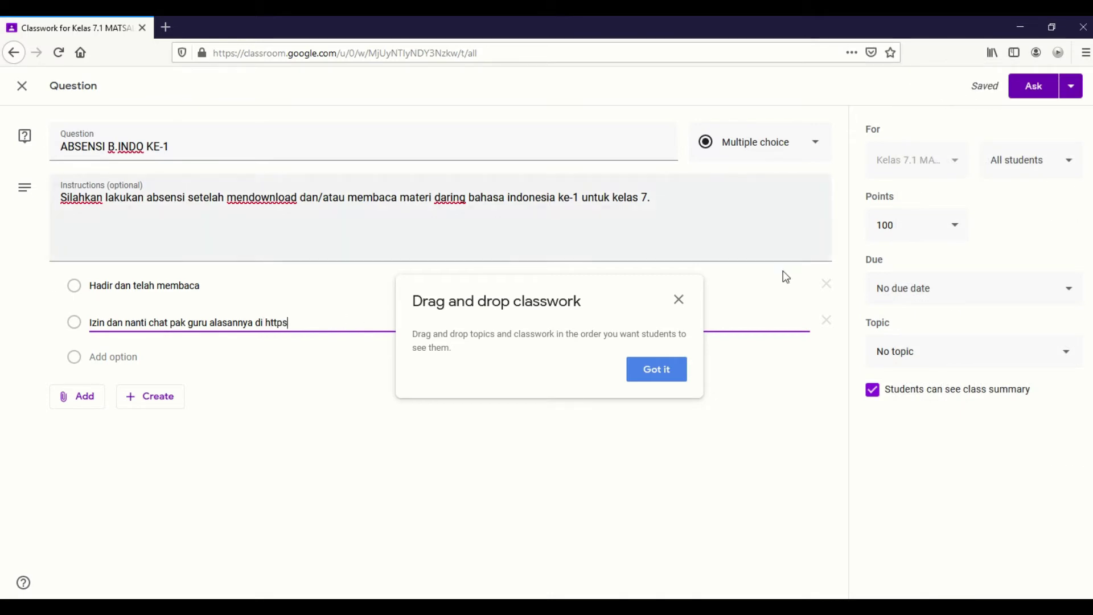
click(679, 301)
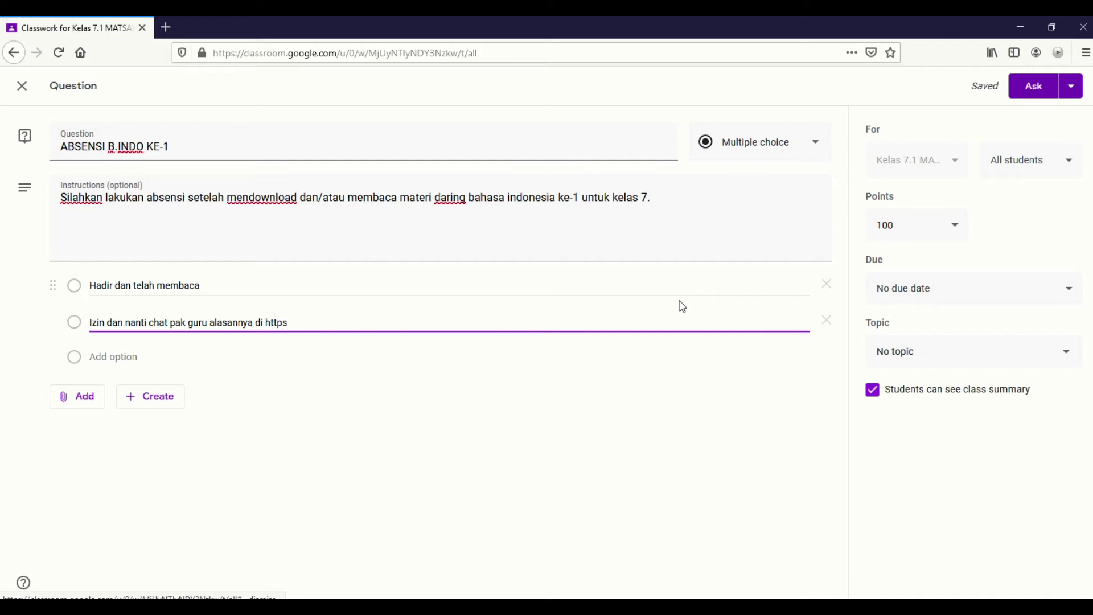
Delete the partial 'https' from the end of the second option.
double_click(276, 323)
key(BackSpace)
mouse_move(446, 28)
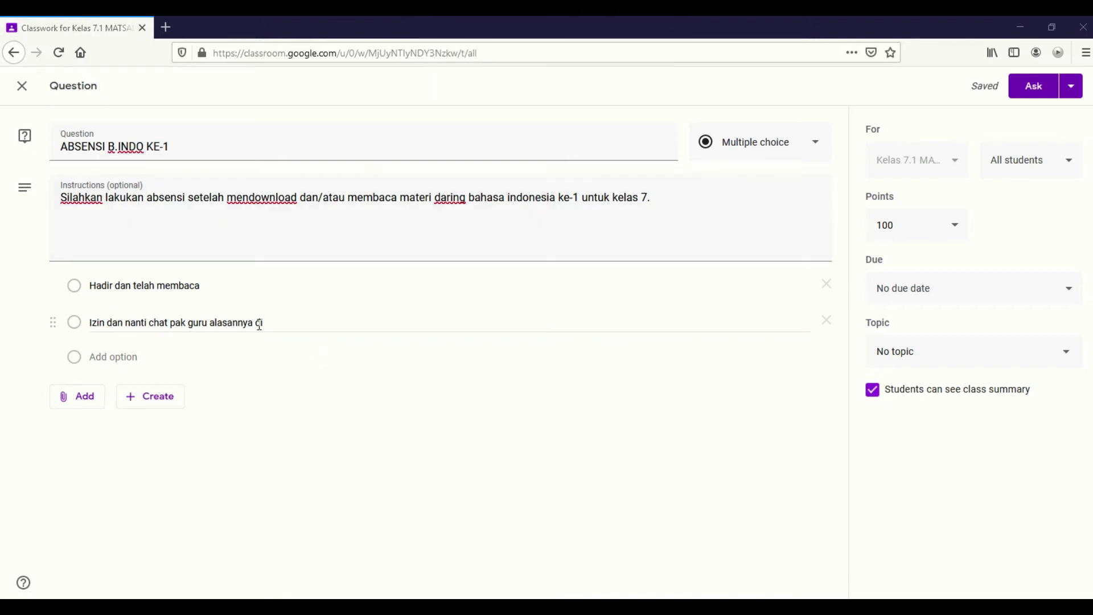
click(331, 325)
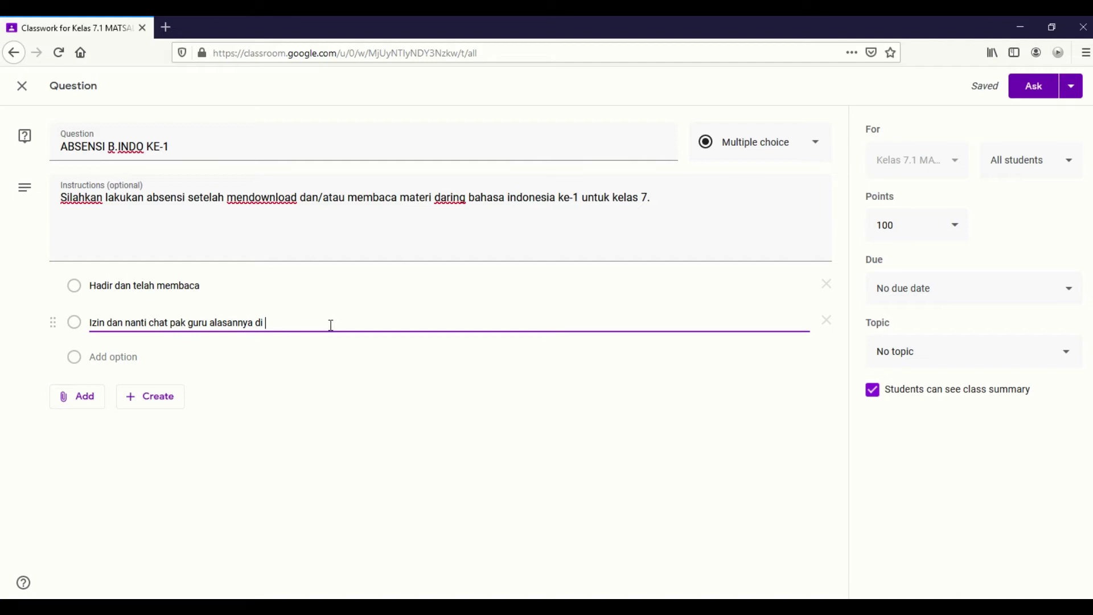
text(https:)
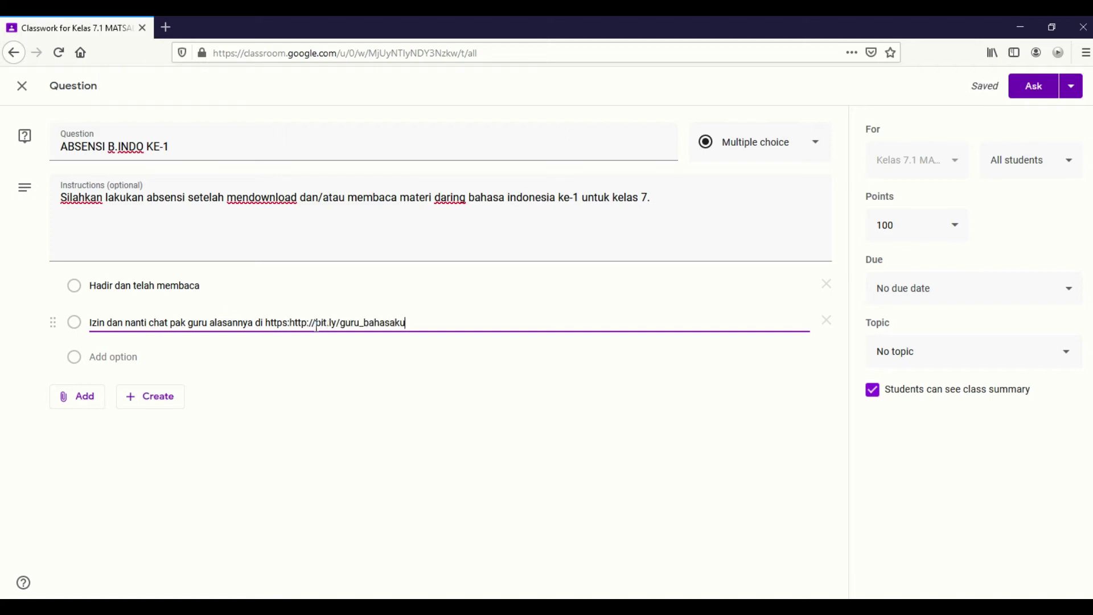
click(289, 323)
key(BackSpace)
key(Delete)
key(Delete)
key(Delete)
key(Delete)
key(Delete)
key(Delete)
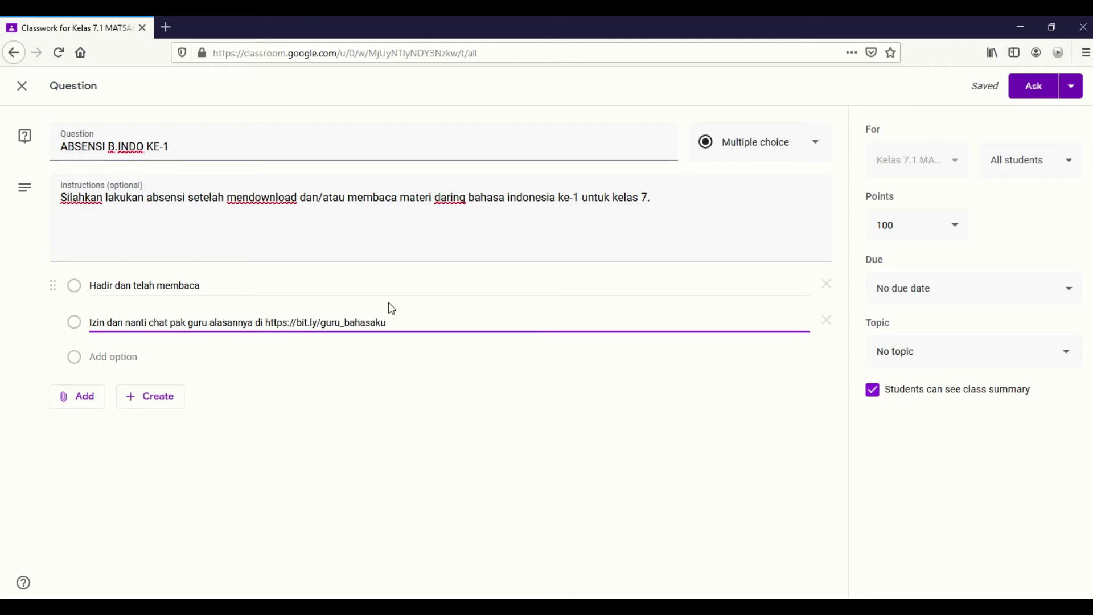
key(ctrl+z)
key(ctrl+z)
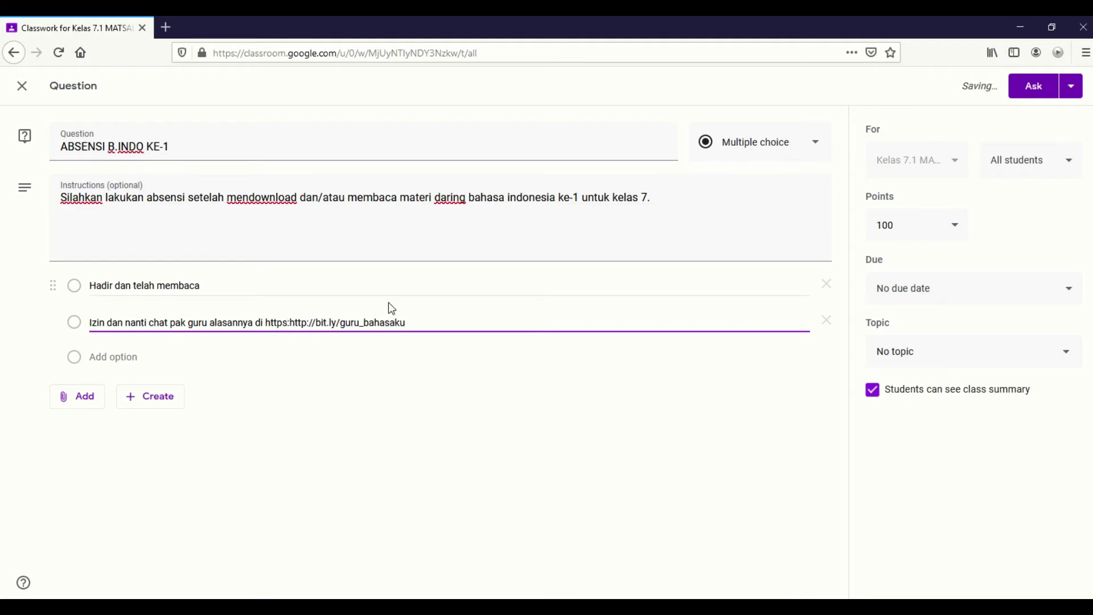
key(Delete)
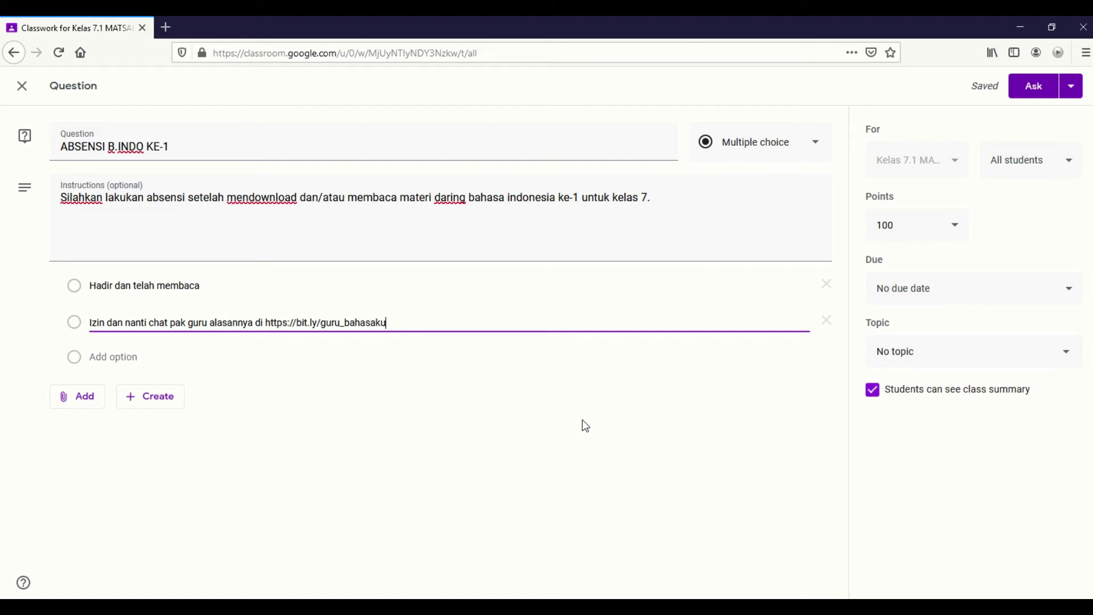
Assign topic SENIN (QH, BI, PRAKARYA) and set the due date to Feb 1, 2021, 11:59 PM.
click(946, 358)
click(926, 569)
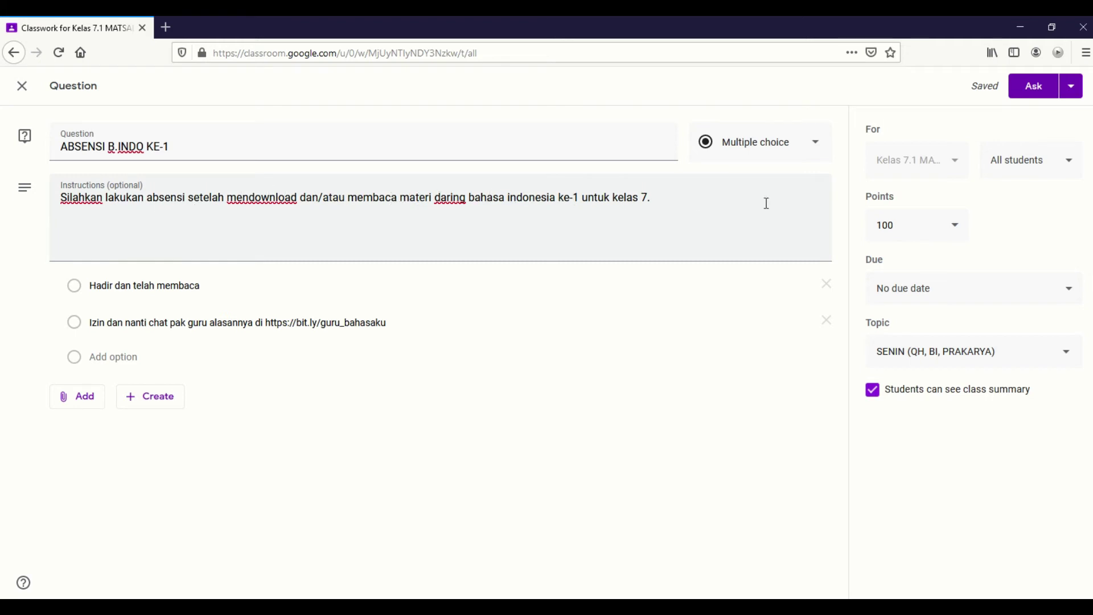
click(965, 288)
click(960, 350)
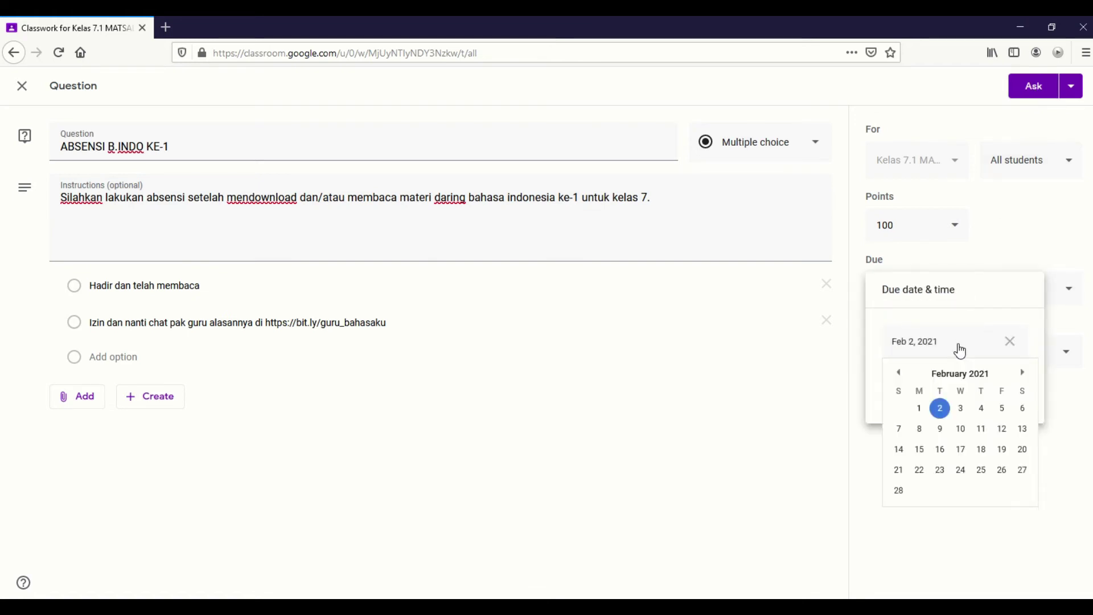
click(927, 407)
click(916, 396)
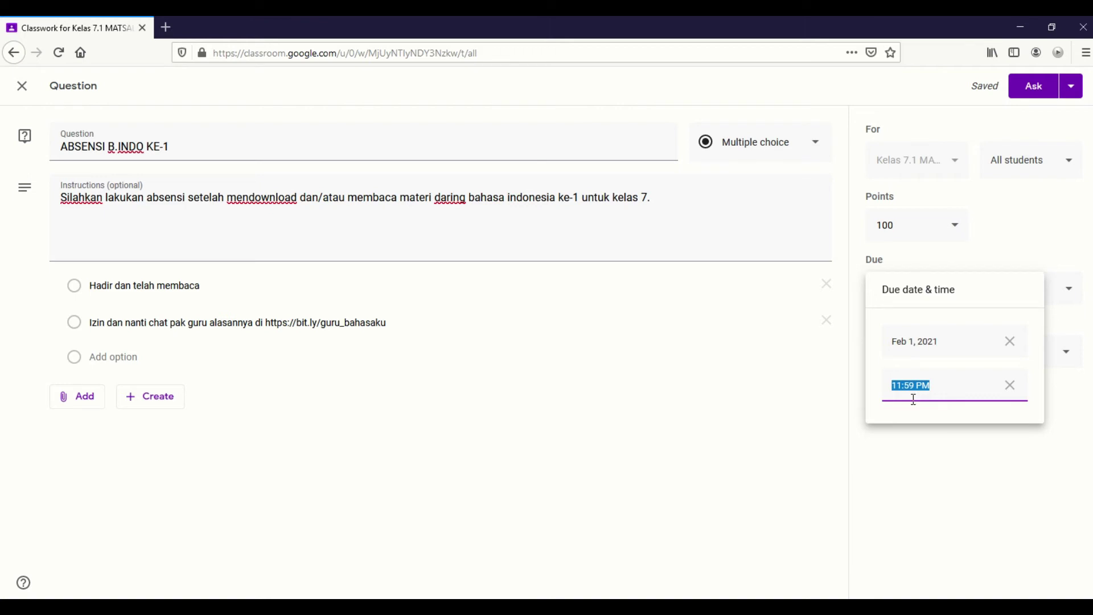
click(860, 416)
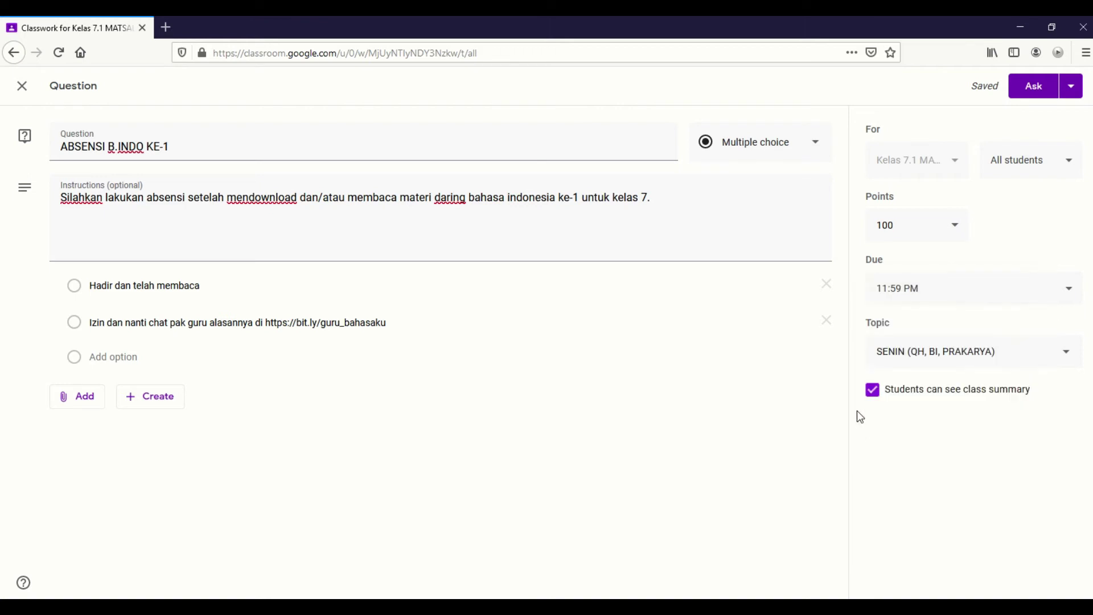
click(922, 284)
click(1008, 257)
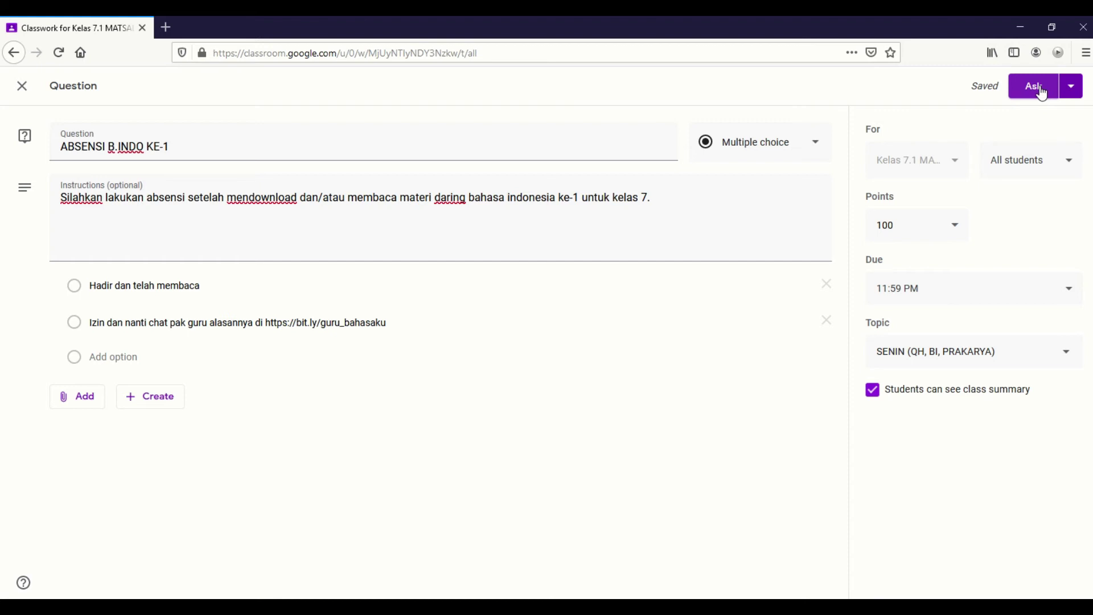
Set Points to Ungraded and post the ABSENSI B.INDO KE-1 question.
click(954, 227)
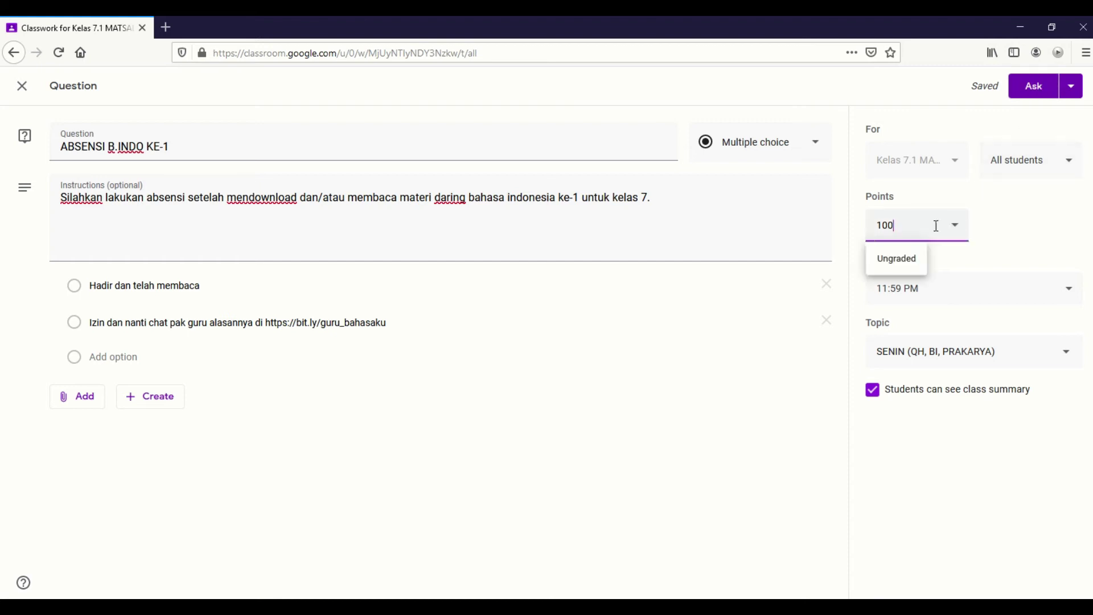
click(898, 261)
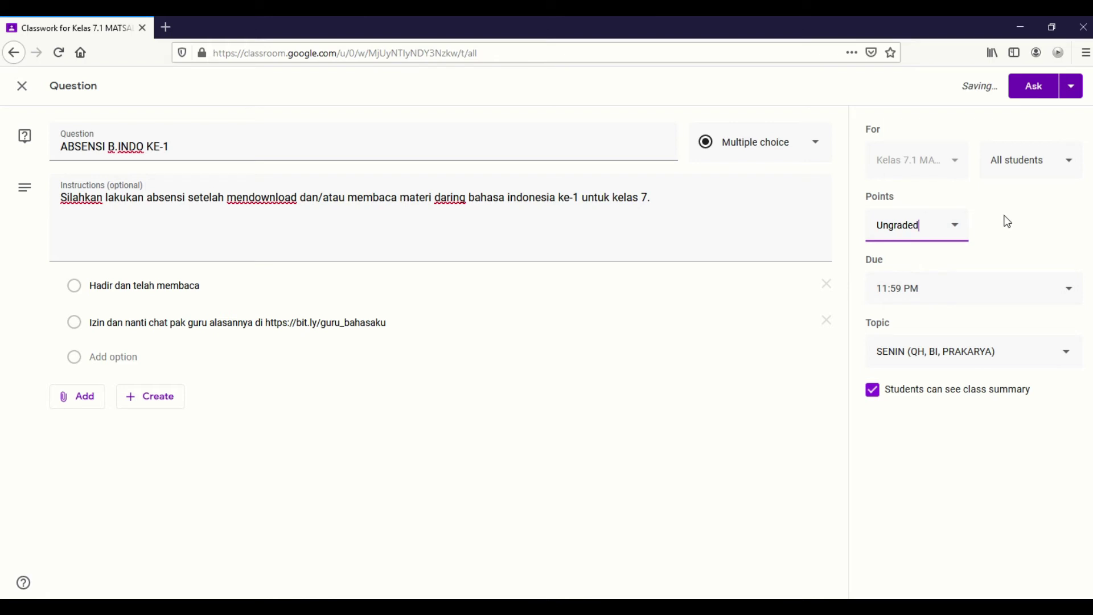
click(1037, 89)
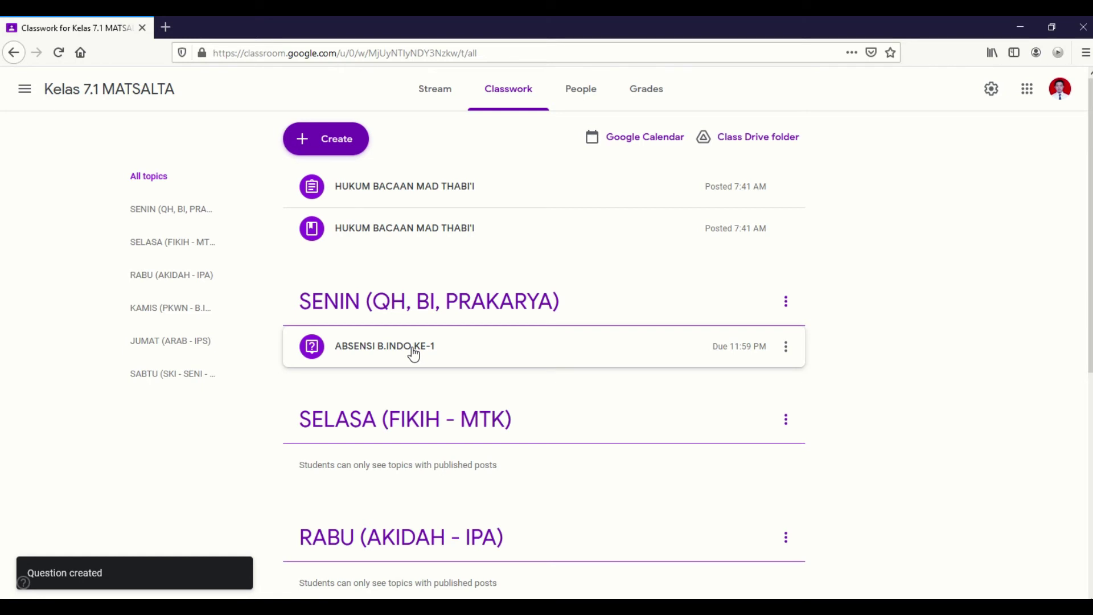
Create a new material titled 'Materi Daring Bahasa Indonesia ke-1 untuk kelas 7'.
click(330, 139)
click(332, 285)
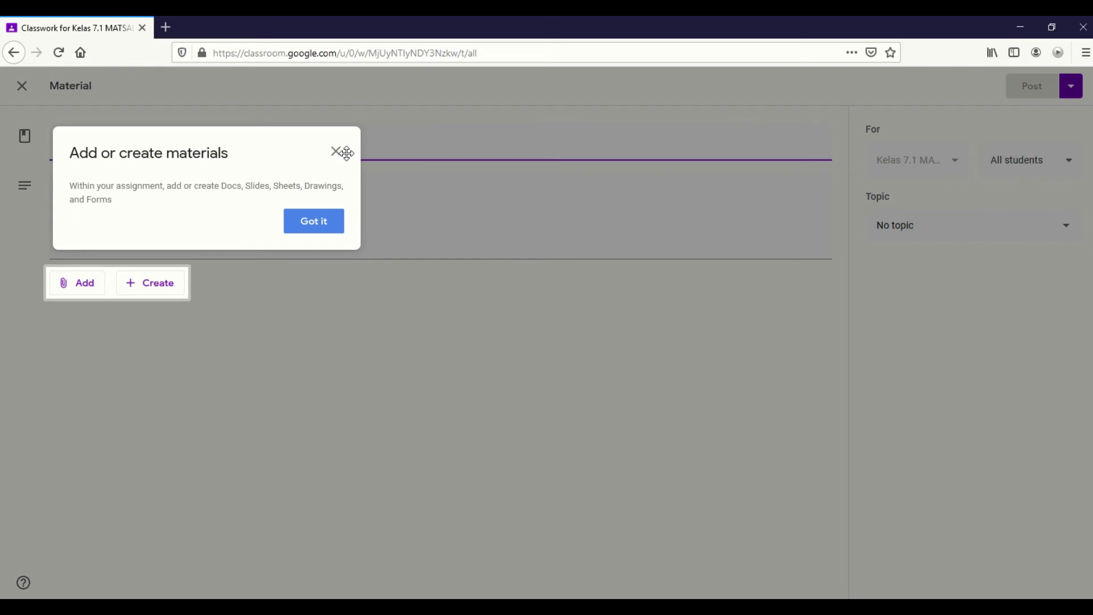
click(335, 152)
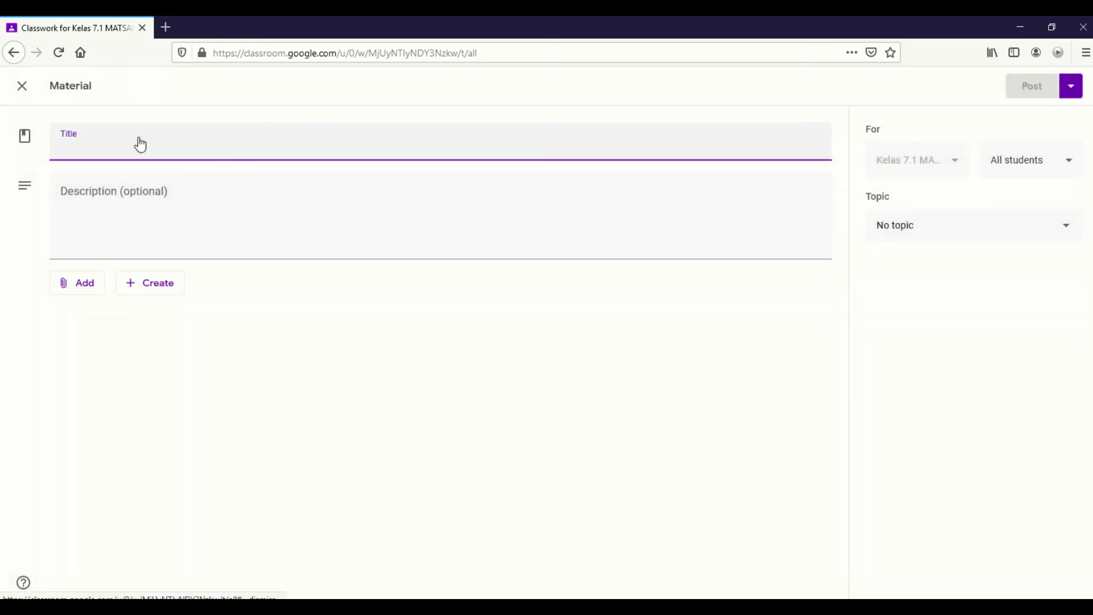
text(Mat)
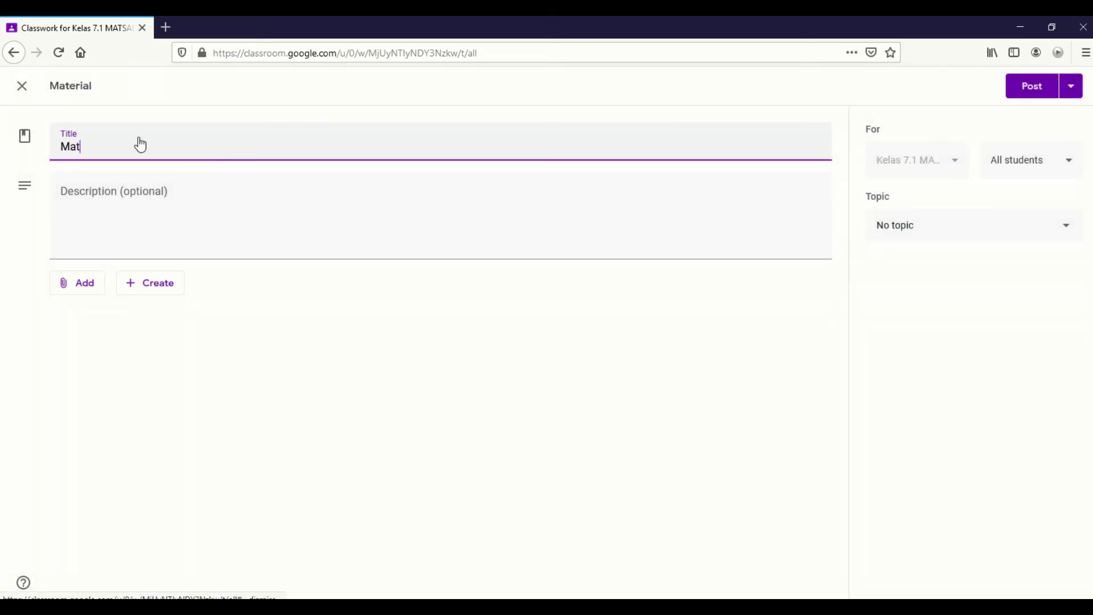
text(eri Daring Bahasa Indone)
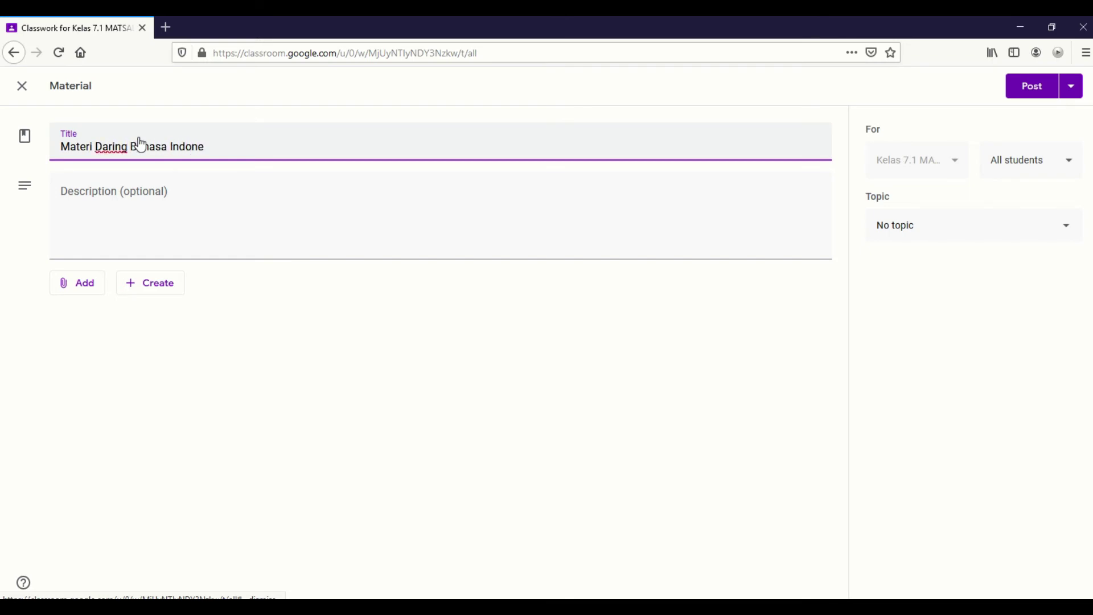
text(sia ke-1 untuk kelas 7)
Write the two-line description asking students to download and read, and to stay healthy at home.
click(152, 213)
text(Sila)
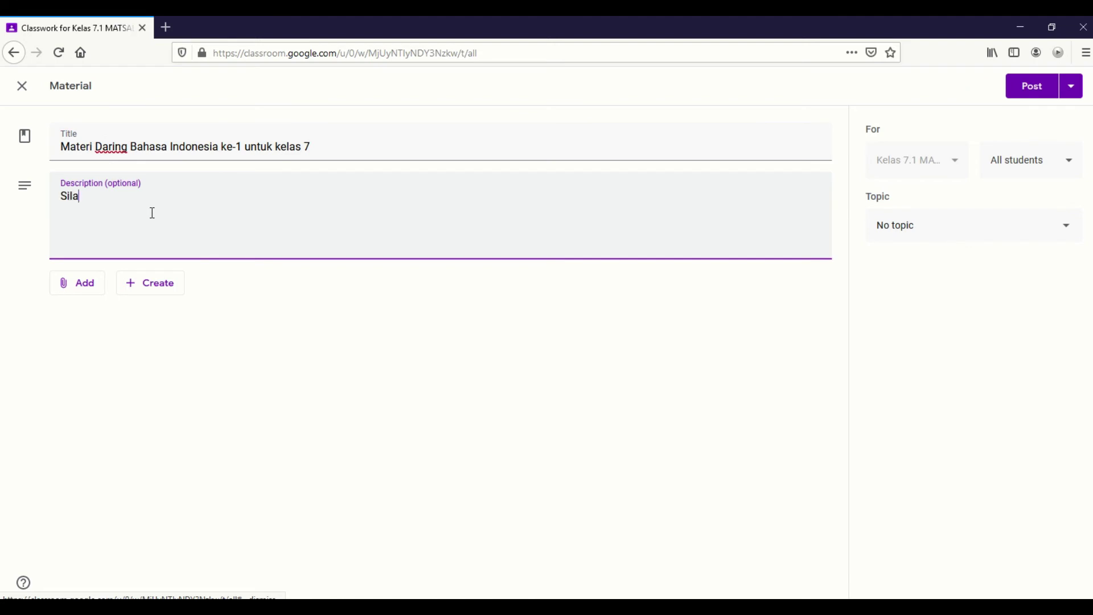
text(hkan didownload dan dibaca)
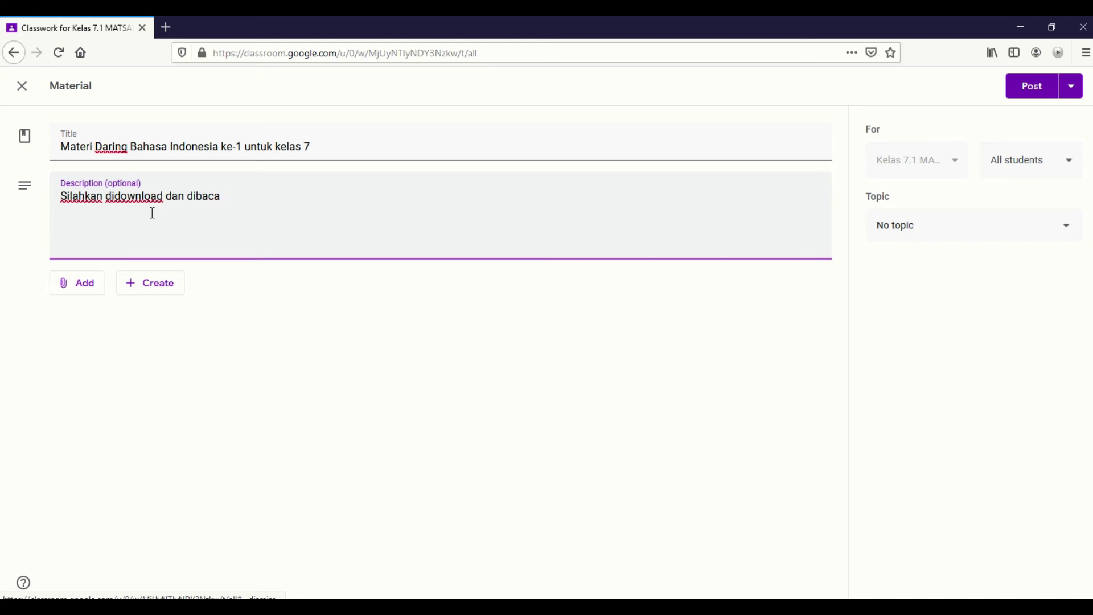
text( ya anak-anakku )
text(so)
key(BackSpace)
key(BackSpace)
text(yang soleh dan solehah.)
key(Return)
text(Janagn)
key(BackSpace)
key(BackSpace)
key(BackSpace)
text(gan lupa jaga keseh)
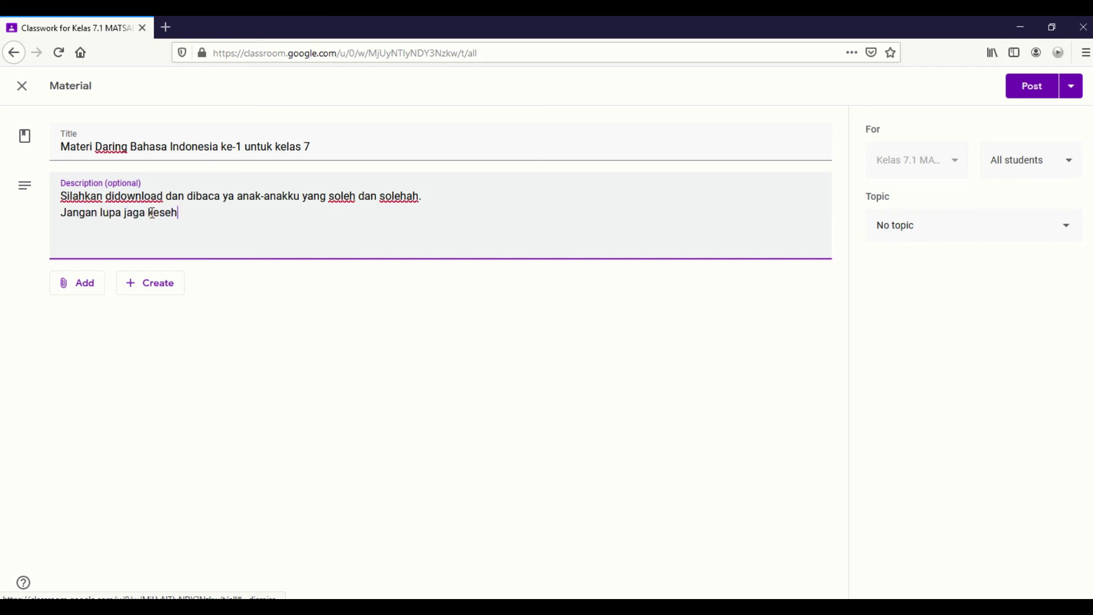
text(atan di rumah.)
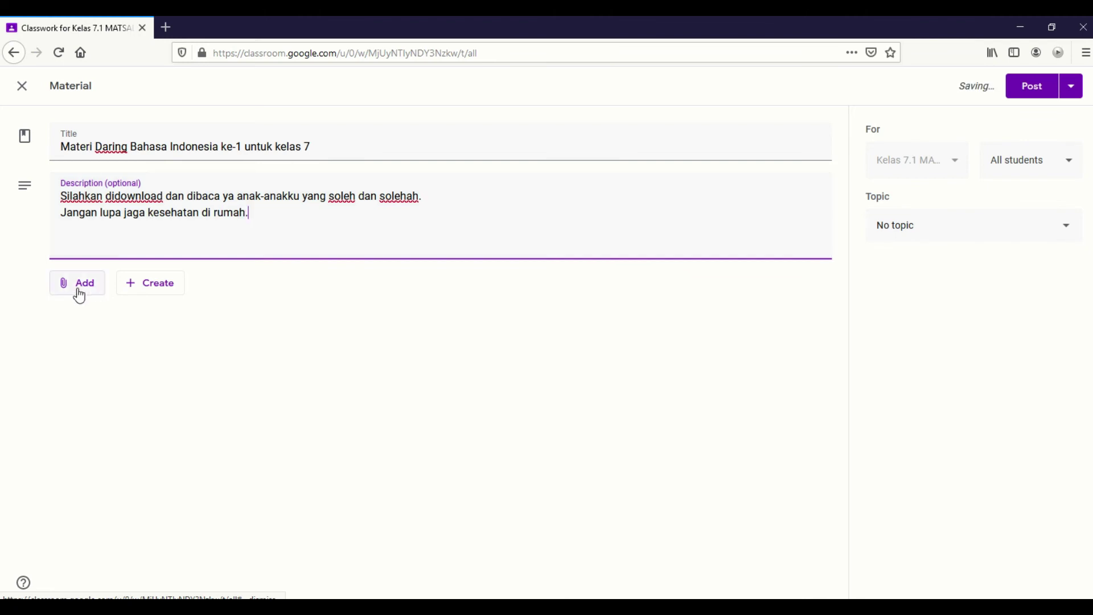
Choose Add > File and Browse under Upload to pick a file from the computer.
click(77, 289)
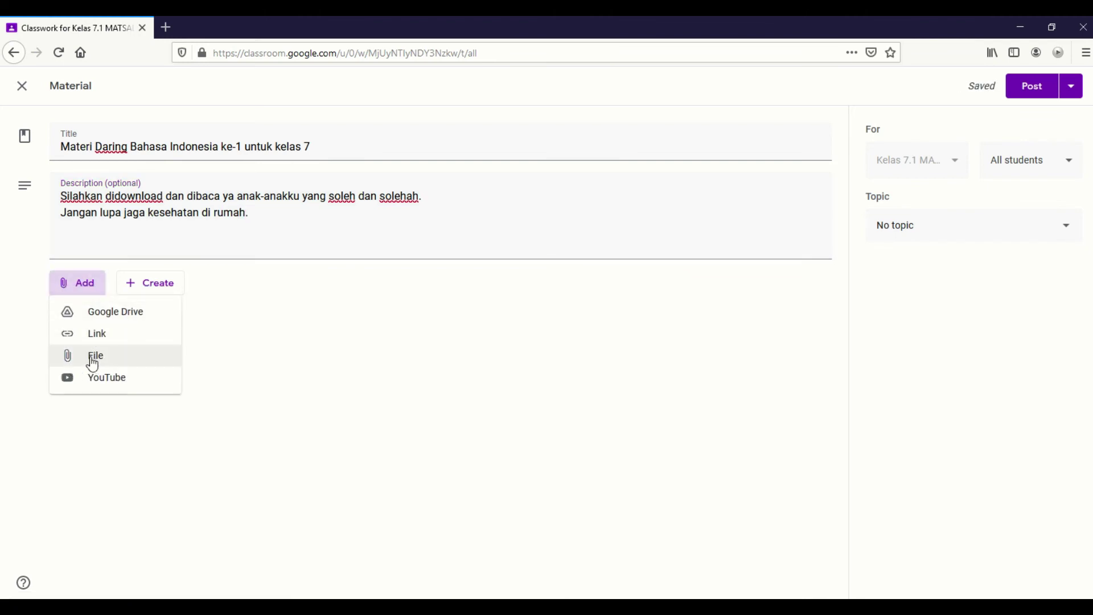
click(93, 360)
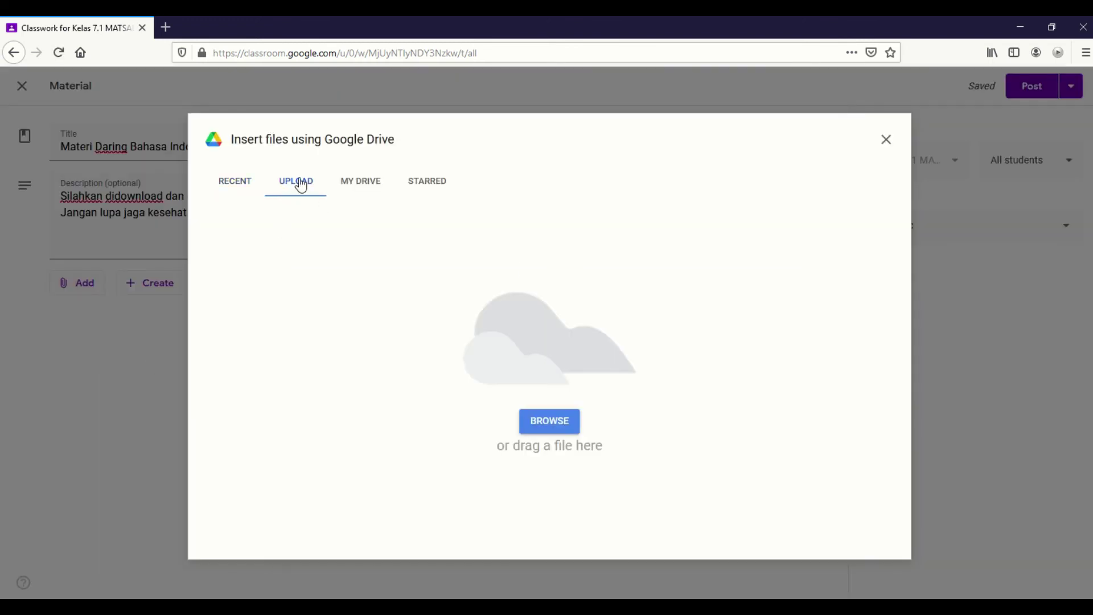
click(546, 422)
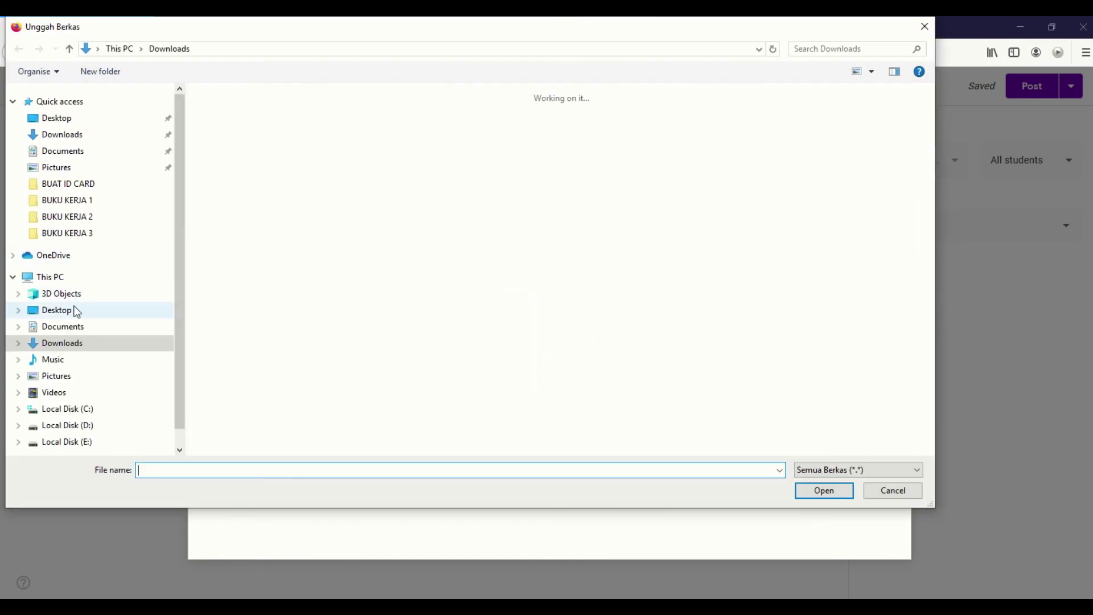
Upload MATERI DARING BAHASA INDONESIA KE1.pdf from the Desktop as the material's attachment.
click(71, 310)
scroll(524, 316, down, 4)
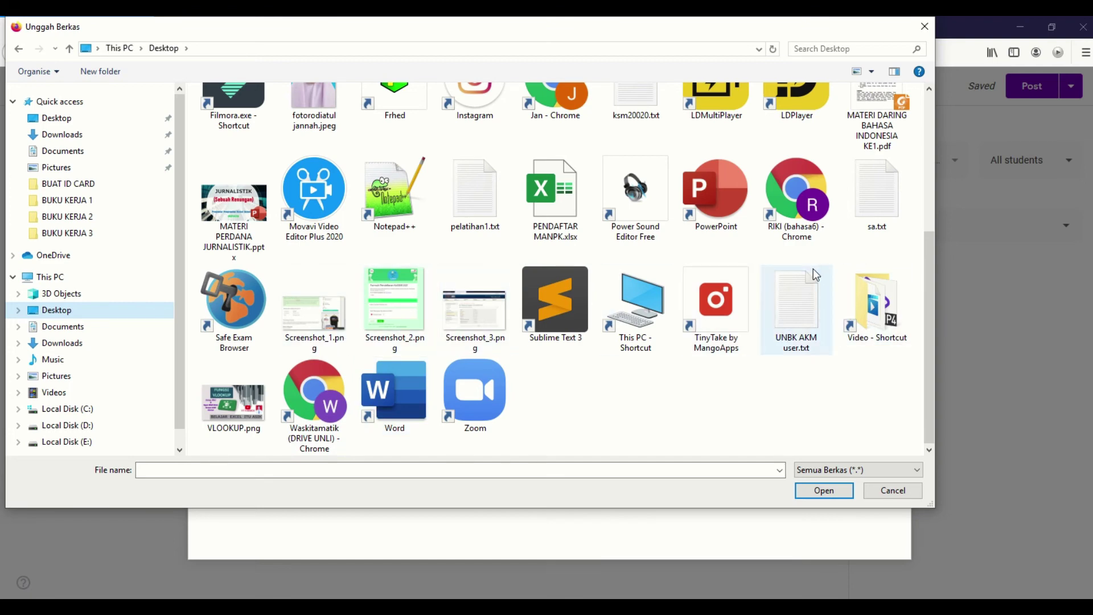
click(869, 147)
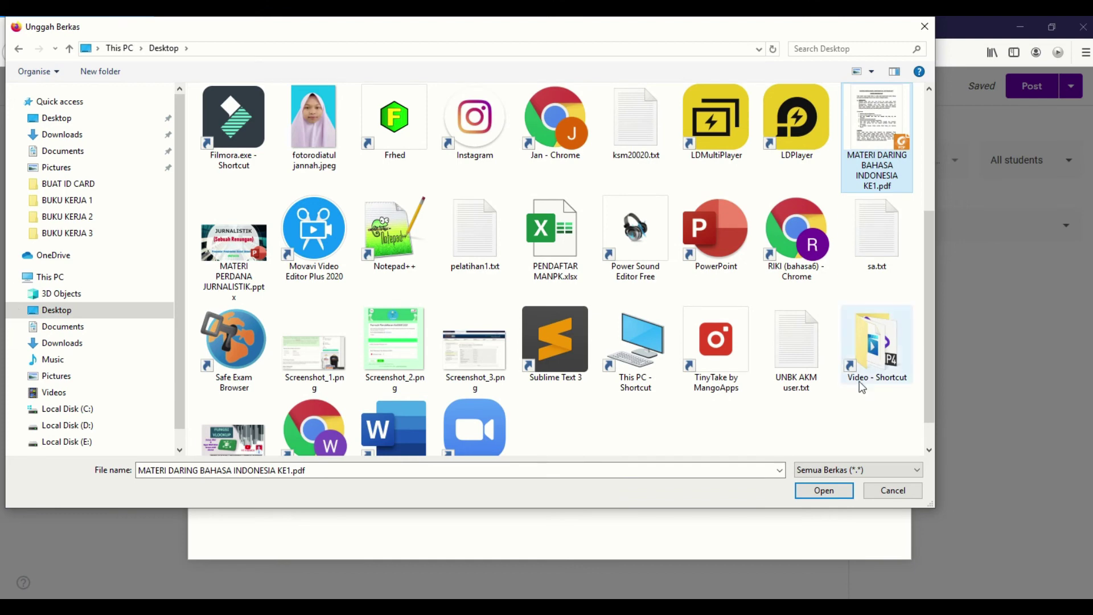
click(823, 490)
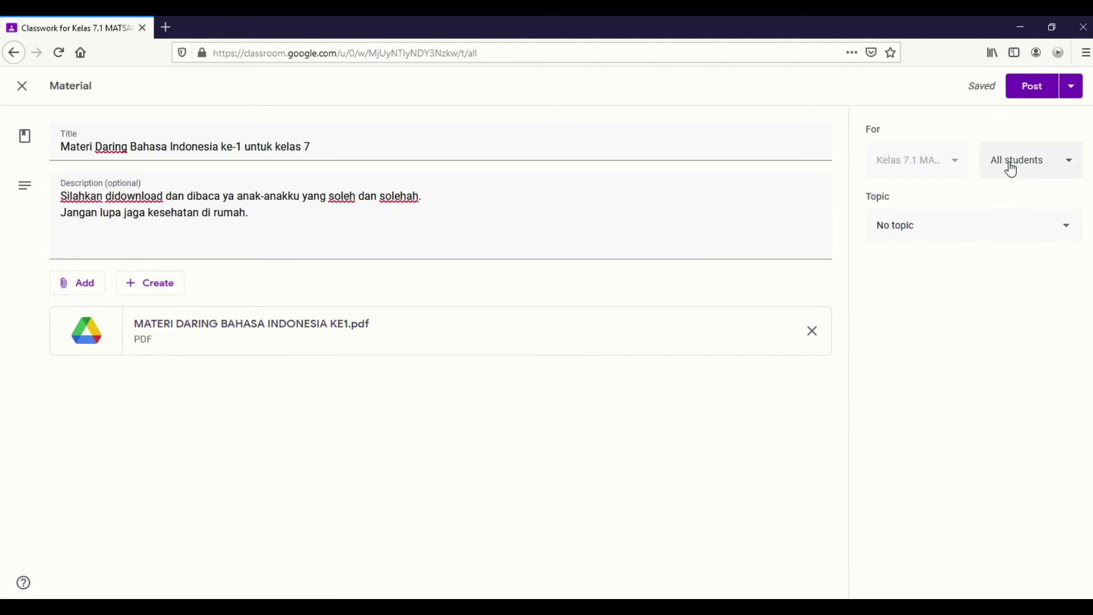
File the new material under topic SENIN (QH, BI, PRAKARYA) and post it to the class.
click(933, 225)
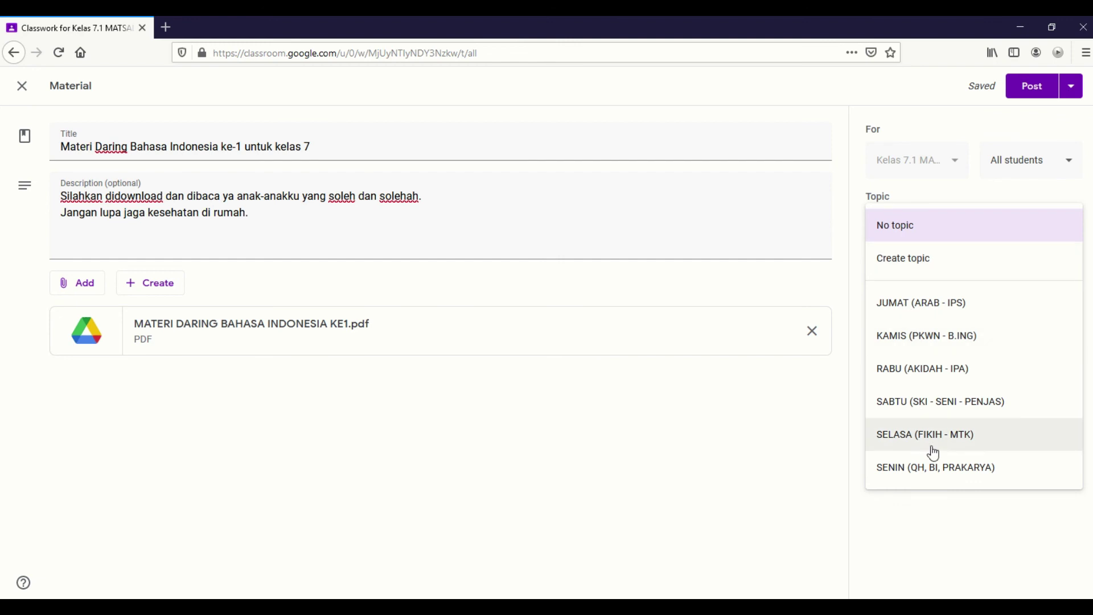
click(915, 472)
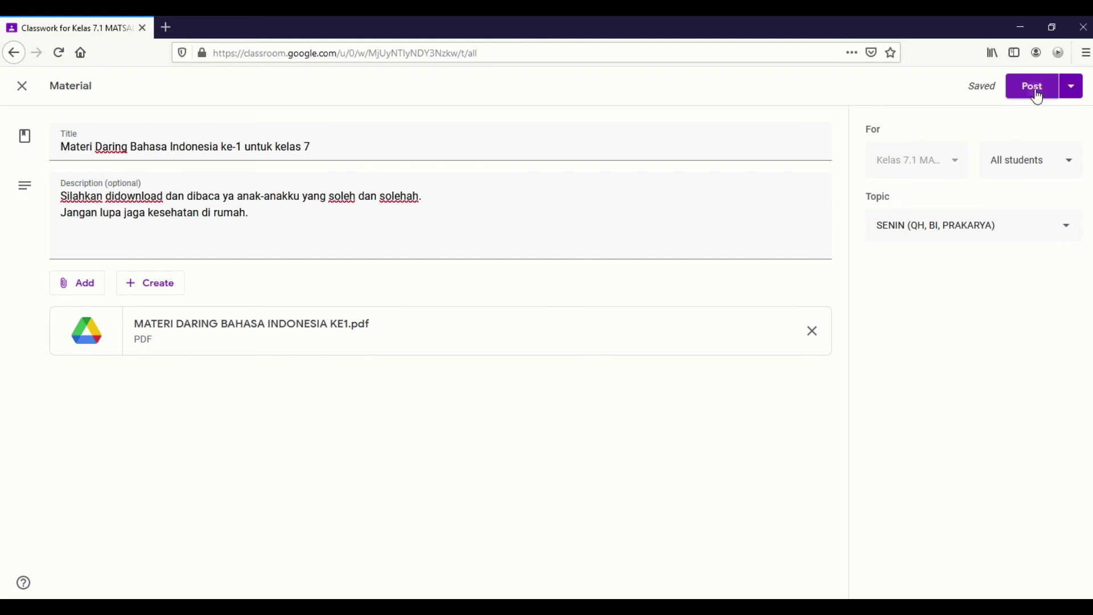
click(1037, 91)
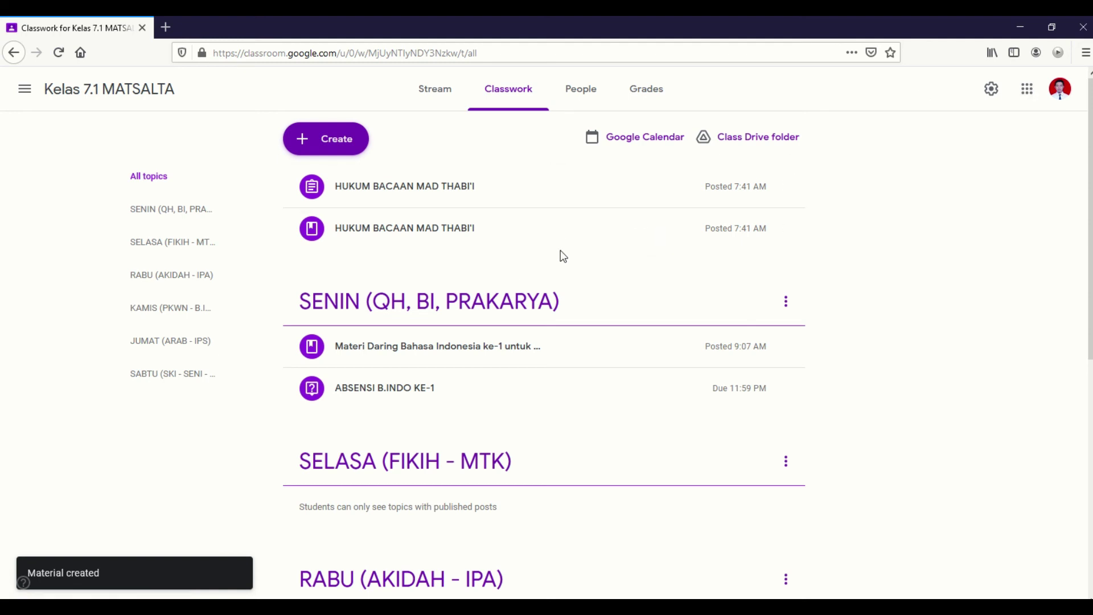
Change the HUKUM BACAAN MAD THABI'I material's topic to SENIN (QH, BI, PRAKARYA) and save.
click(786, 229)
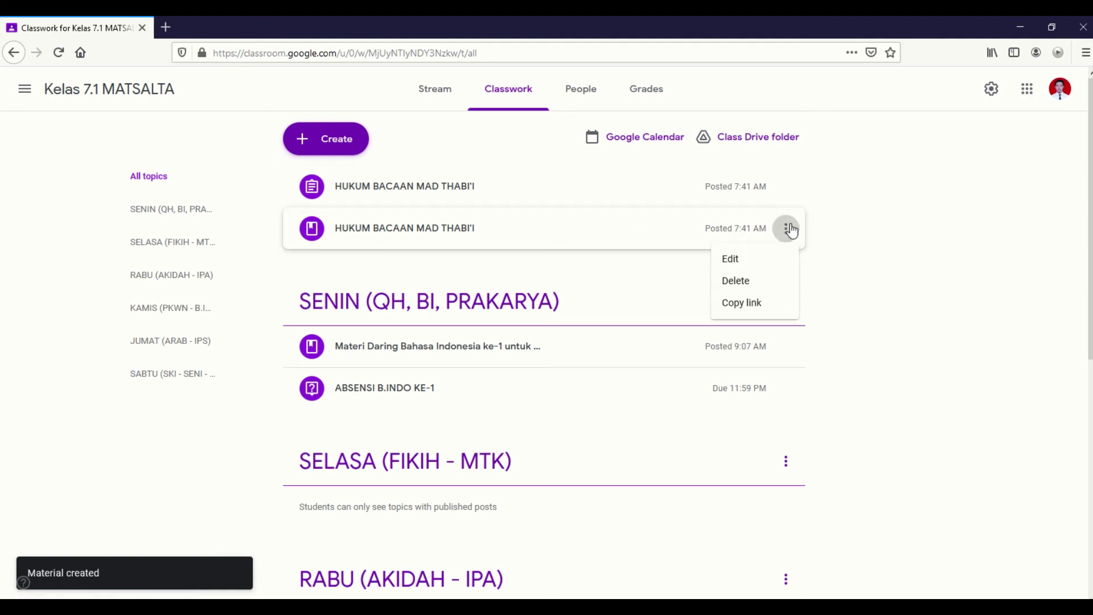
click(734, 259)
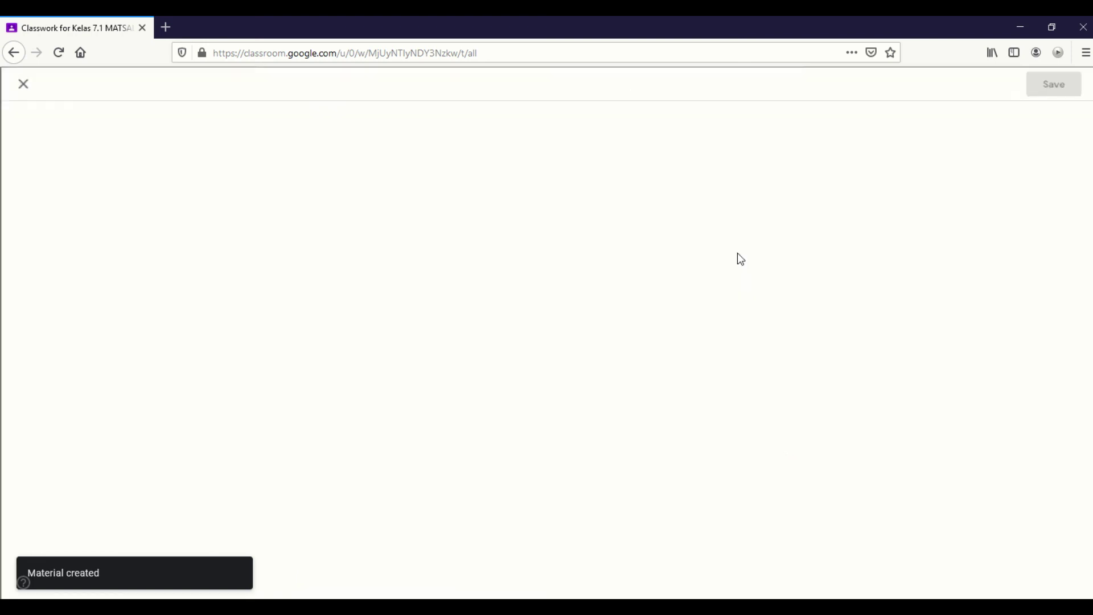
click(927, 234)
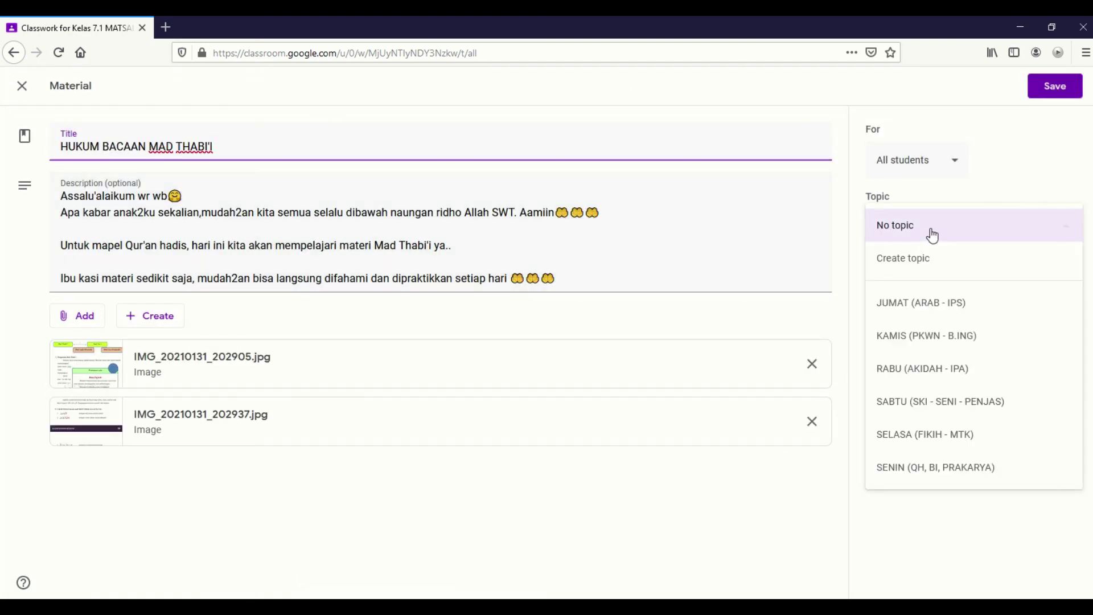
click(928, 471)
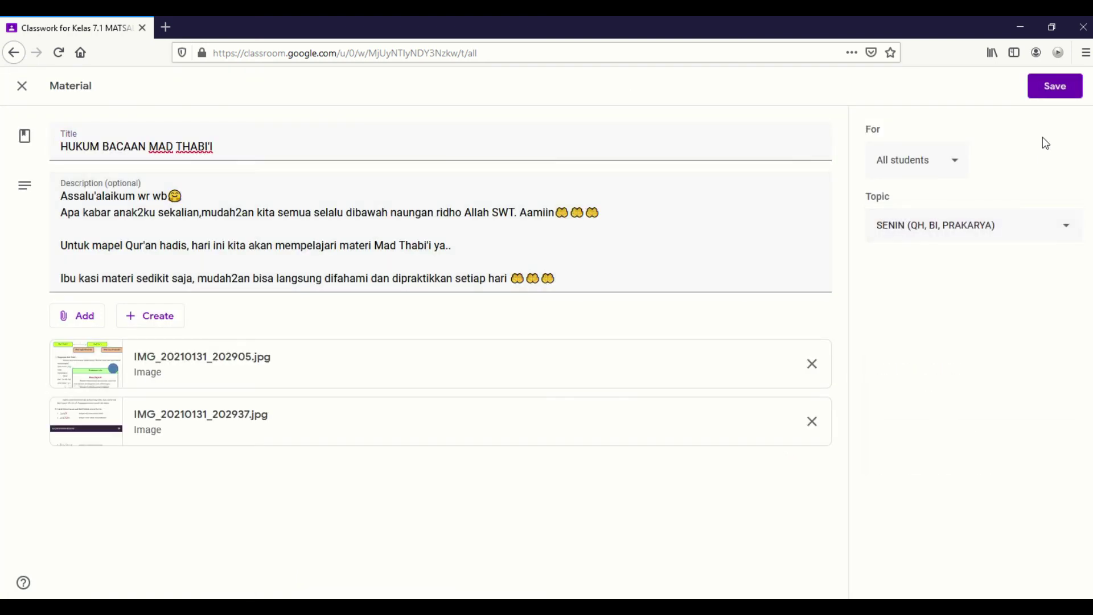
click(1059, 97)
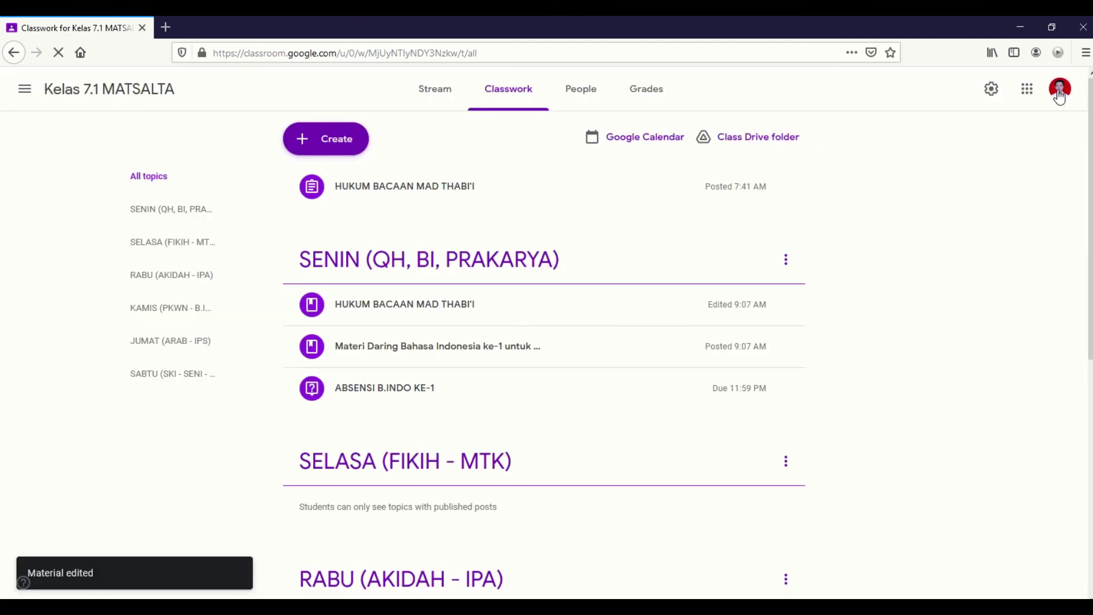
Edit the HUKUM BACAAN MAD THABI'I assignment, setting its topic to SENIN (QH, BI, PRAKARYA), and save.
click(594, 199)
click(786, 187)
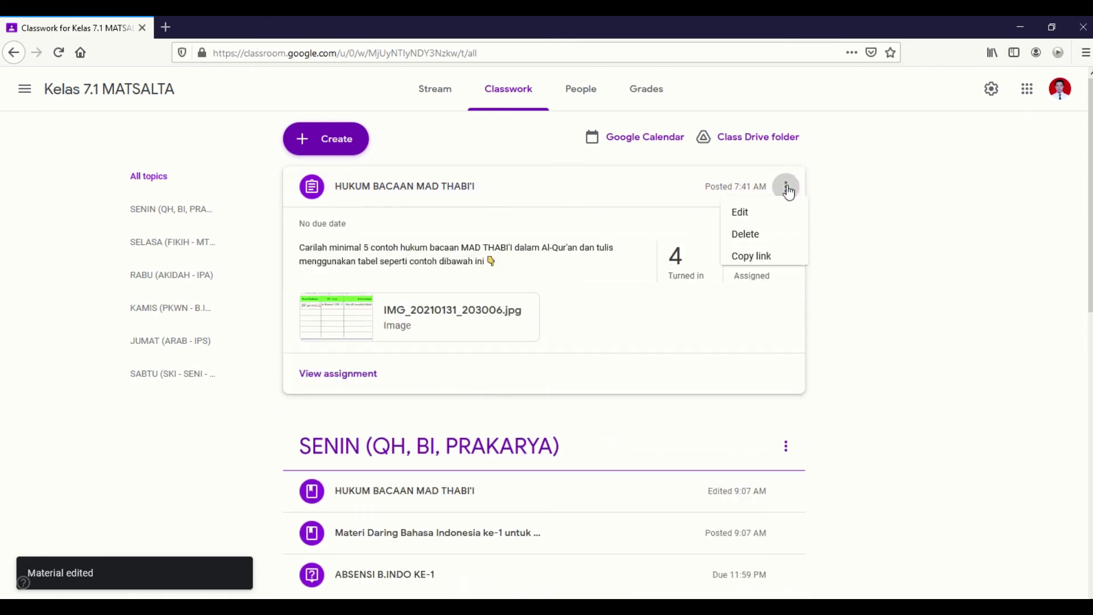
click(744, 222)
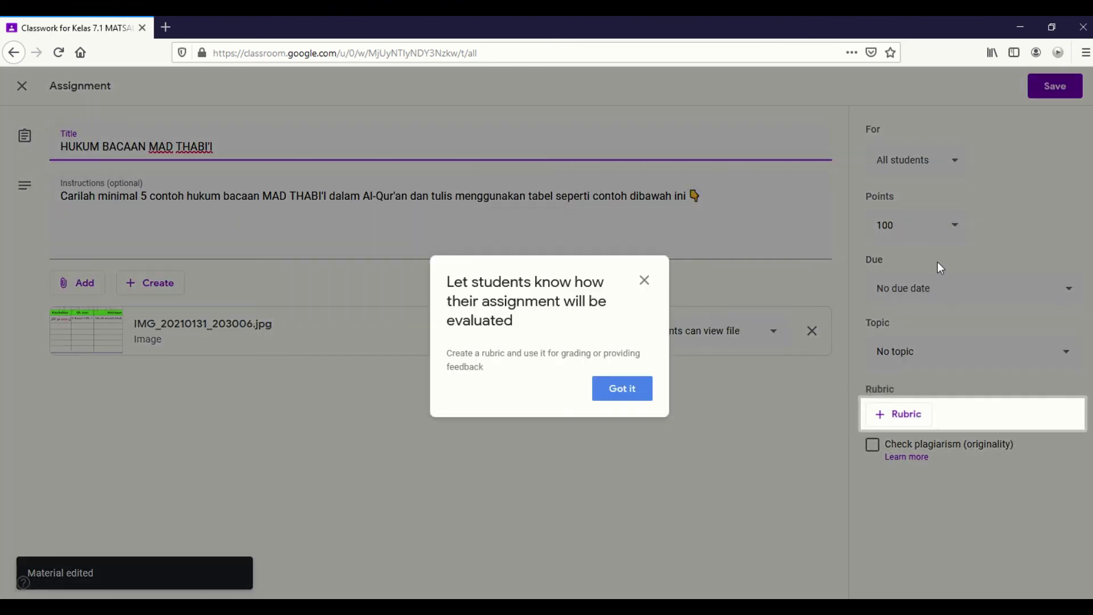
click(618, 396)
click(900, 350)
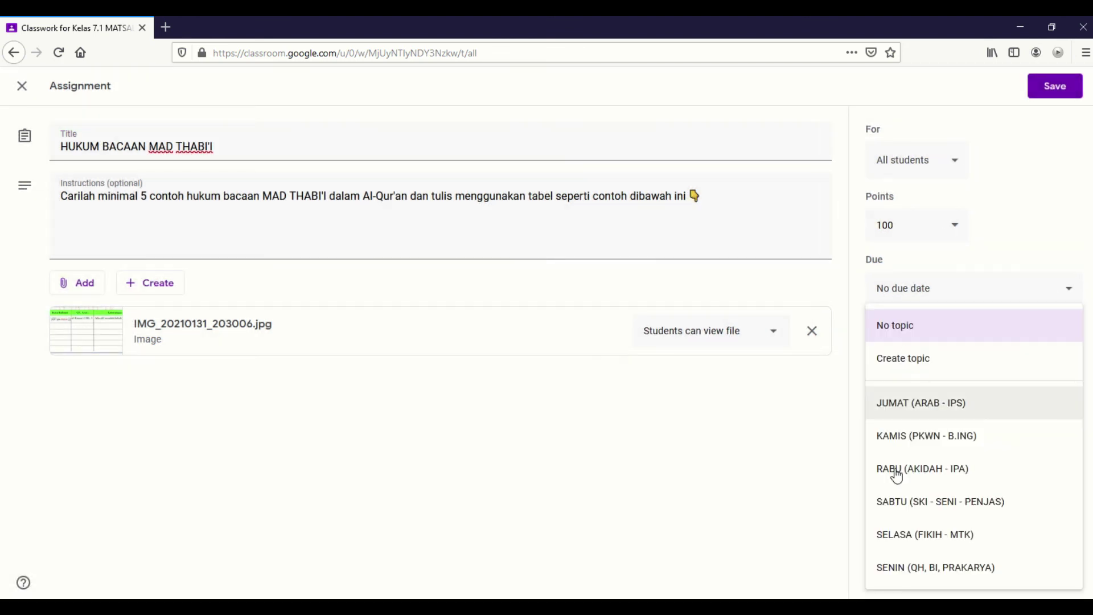
click(910, 568)
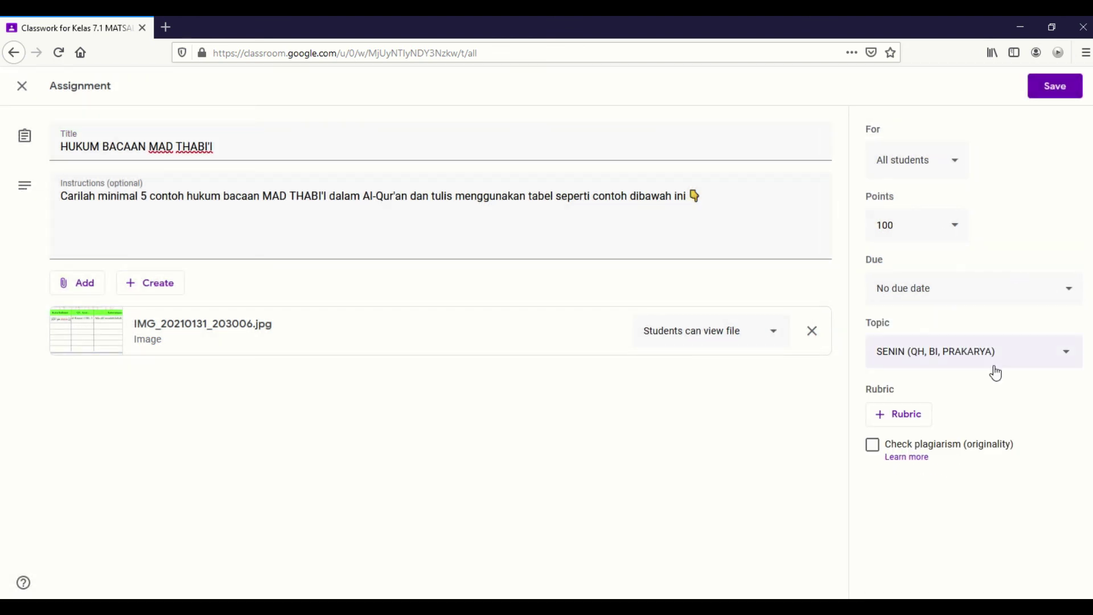
click(1054, 89)
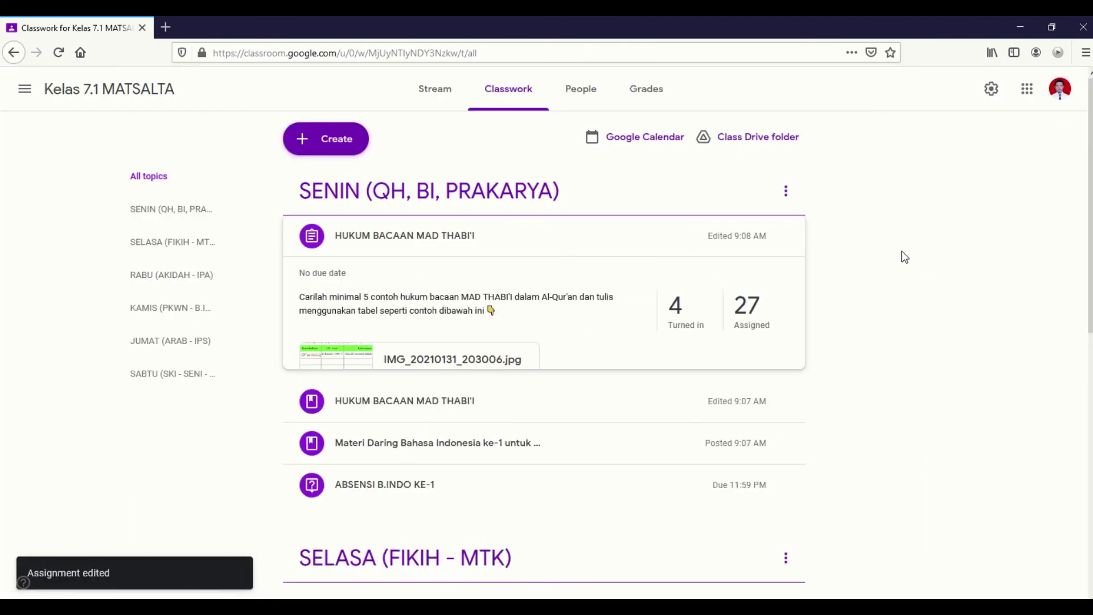
scroll(854, 313, down, 3)
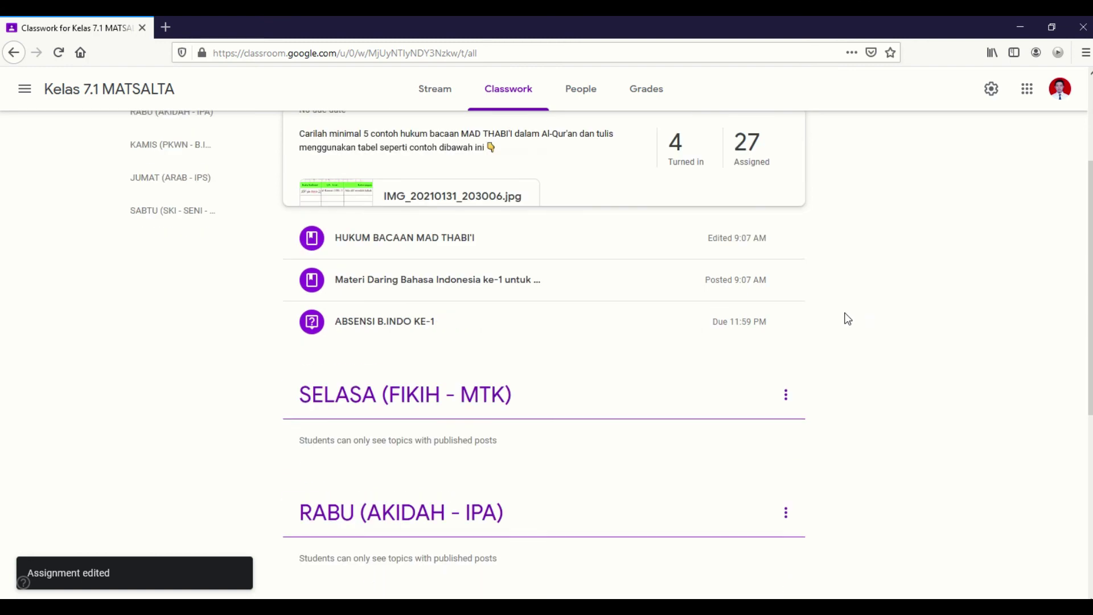
scroll(577, 320, up, 1)
scroll(576, 325, up, 1)
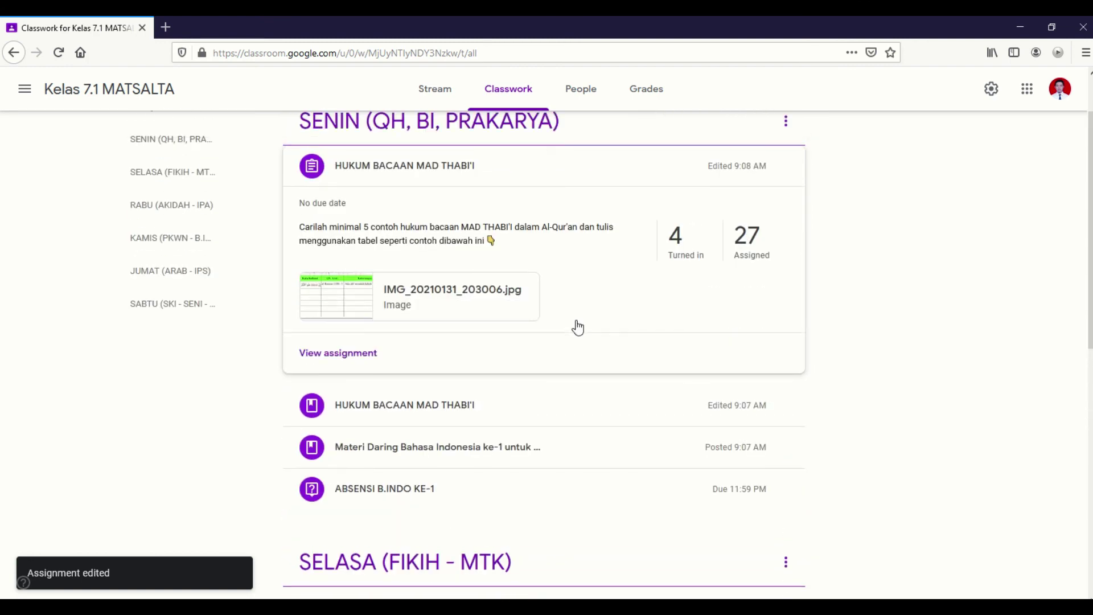